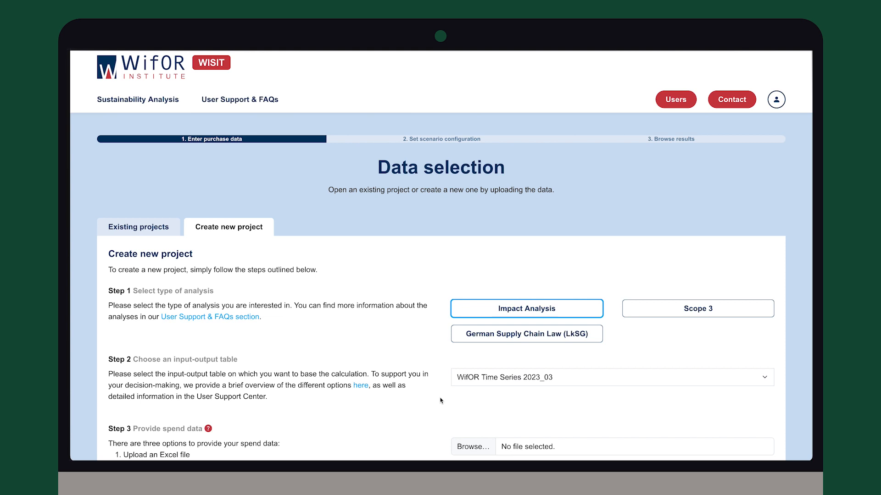
Choose the German Supply Chain Law (LkSG) analysis with WifOR Table LkSG 2022 as the input-output table.
click(526, 334)
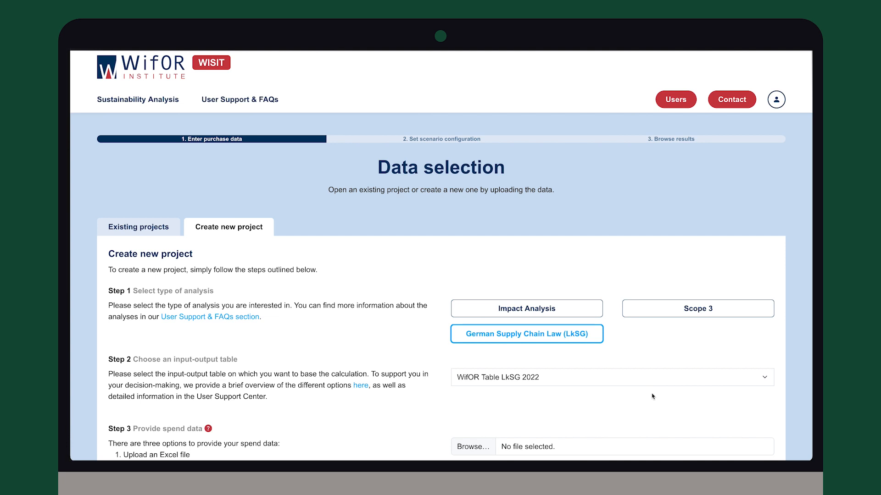
click(718, 382)
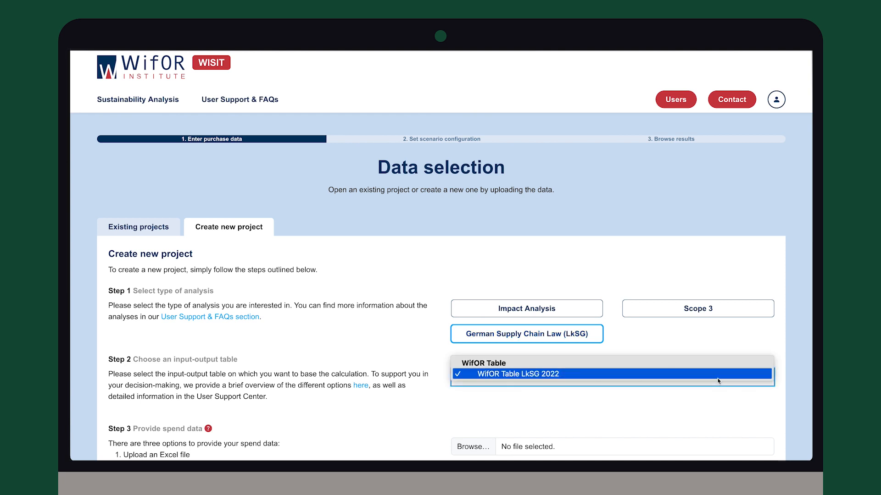
click(706, 400)
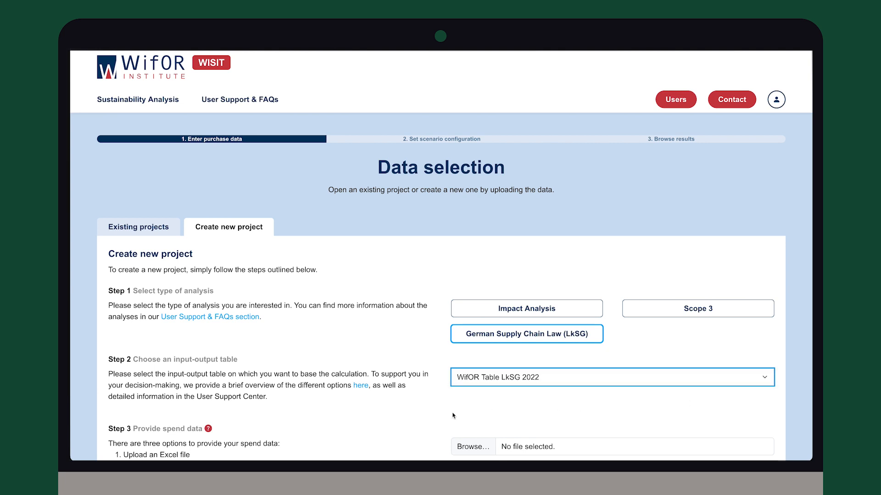
click(361, 386)
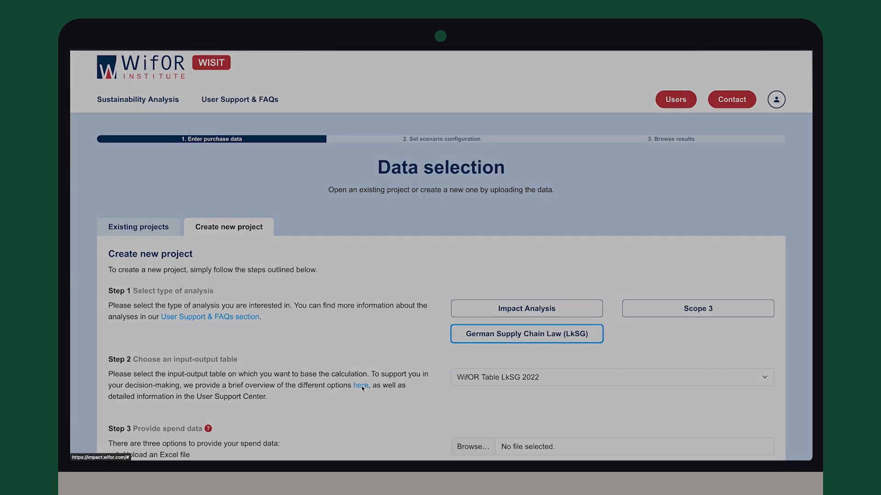
click(271, 406)
Upload the spend file wisit-lksg-wifor_table_2022-example_spend_file.xlsx and create the project.
scroll(435, 378, down, 1)
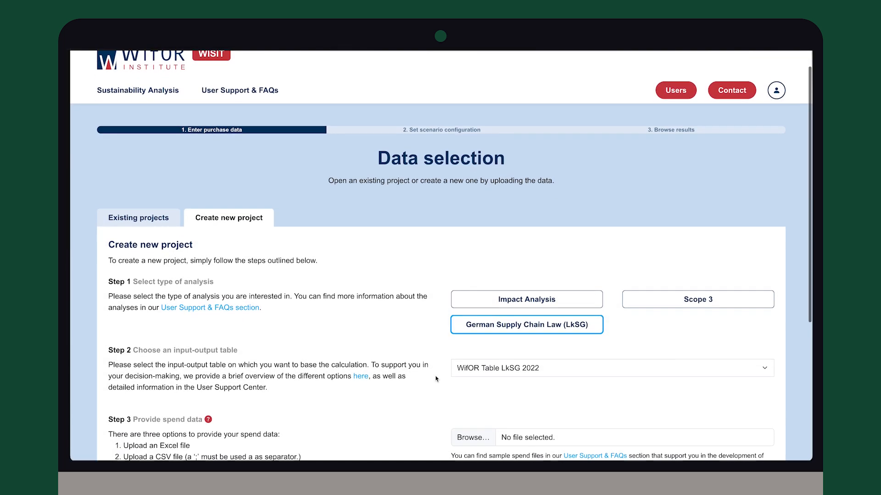
scroll(435, 379, down, 2)
click(474, 355)
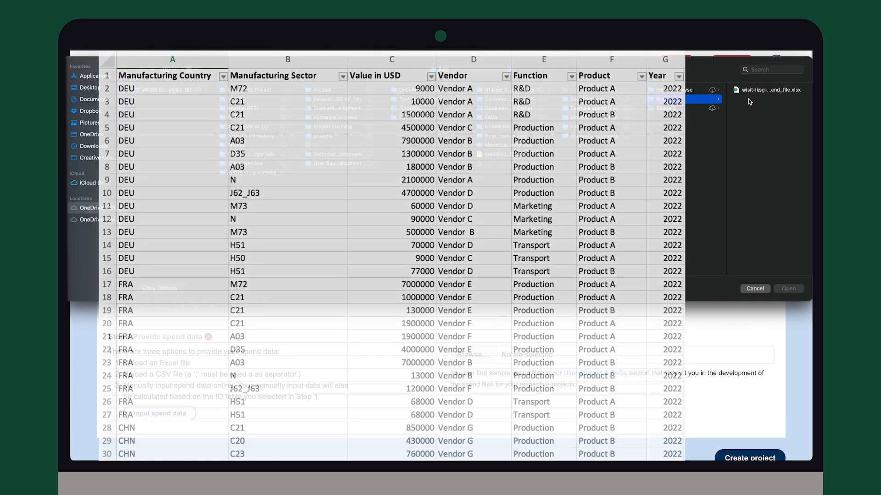
click(766, 90)
click(789, 288)
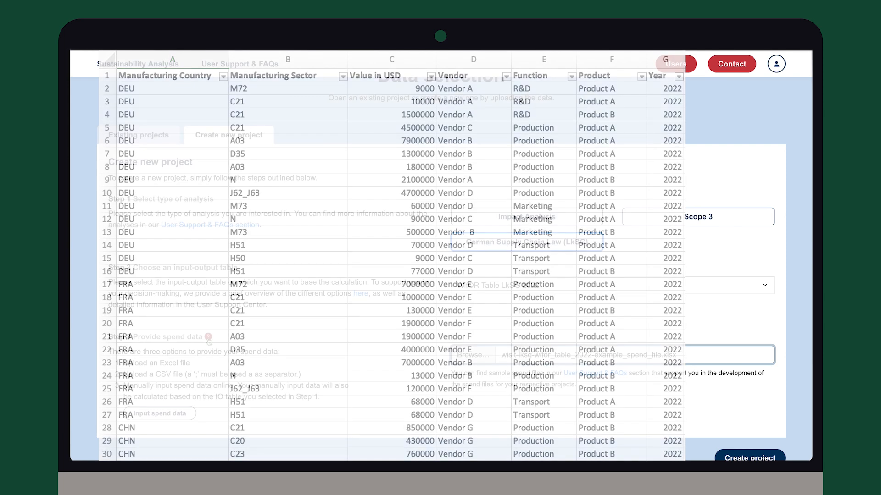
mouse_move(209, 340)
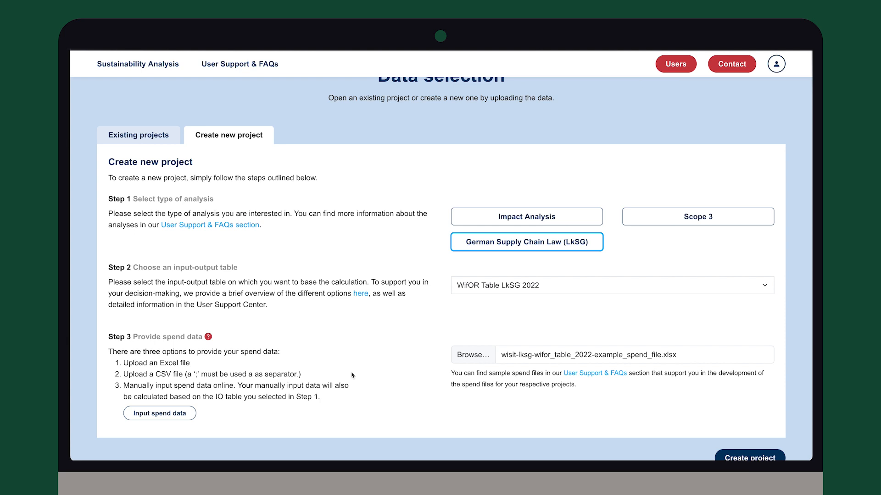
scroll(352, 375, down, 1)
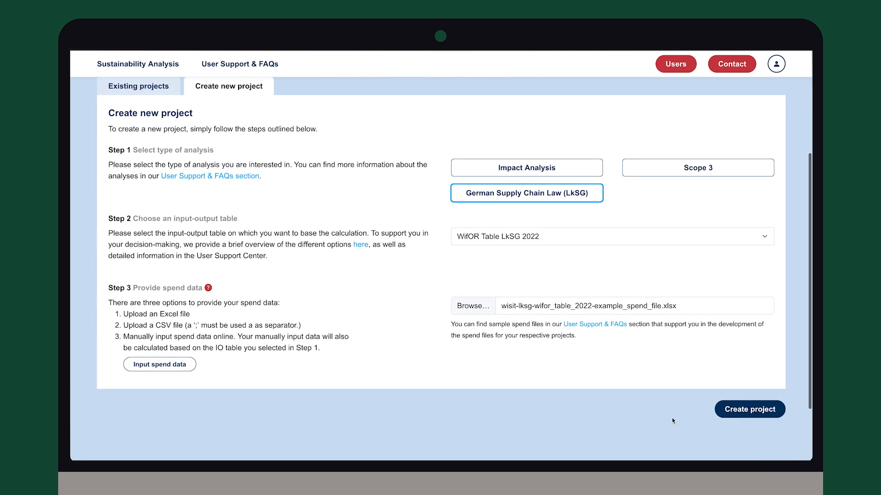
click(749, 414)
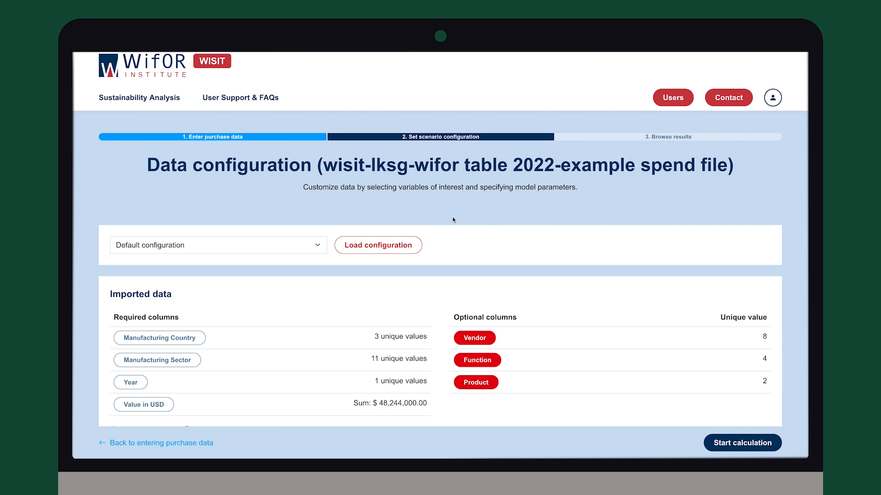
Add the Vendor column to the scenario and enter 5 as its number of top contributors by spend volume.
scroll(453, 220, down, 4)
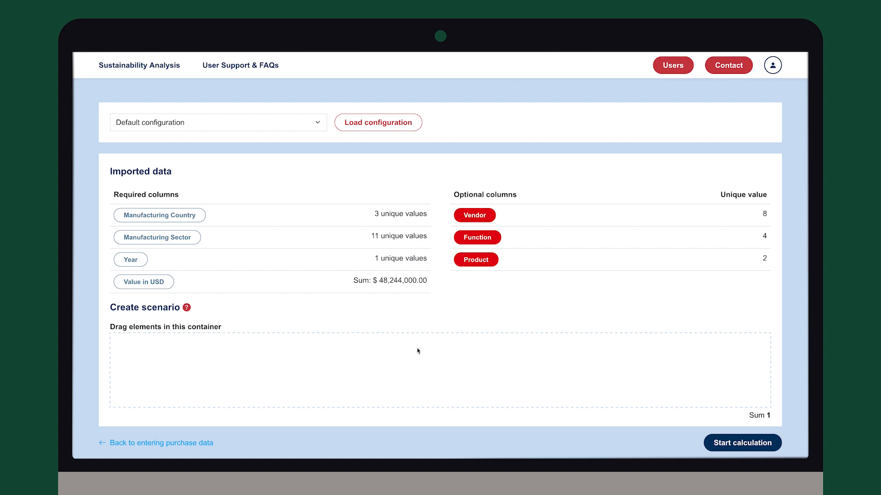
drag(474, 220, 393, 395)
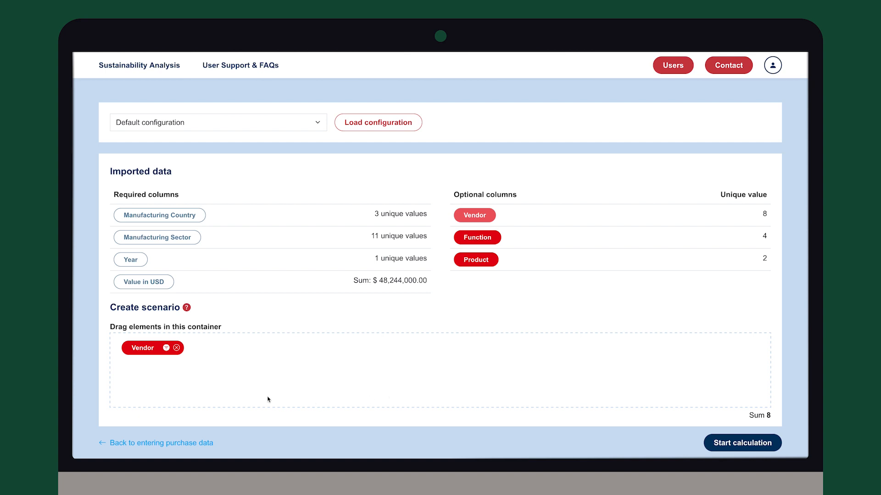
click(167, 349)
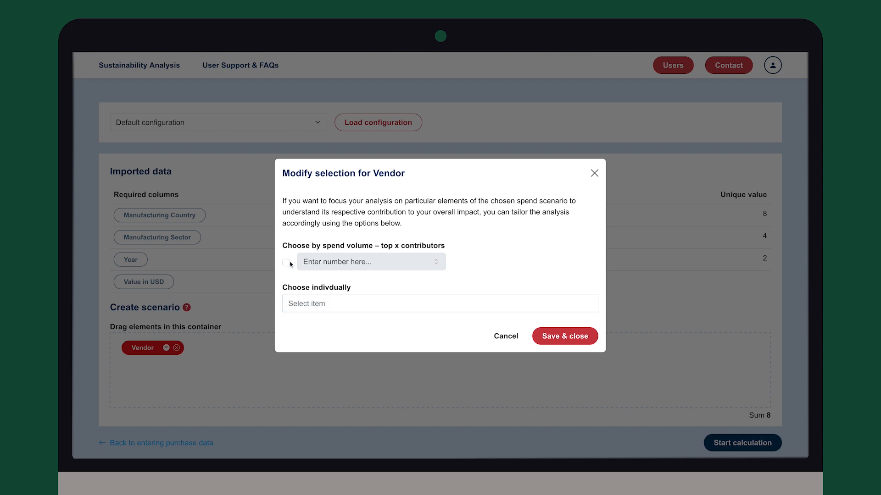
click(287, 264)
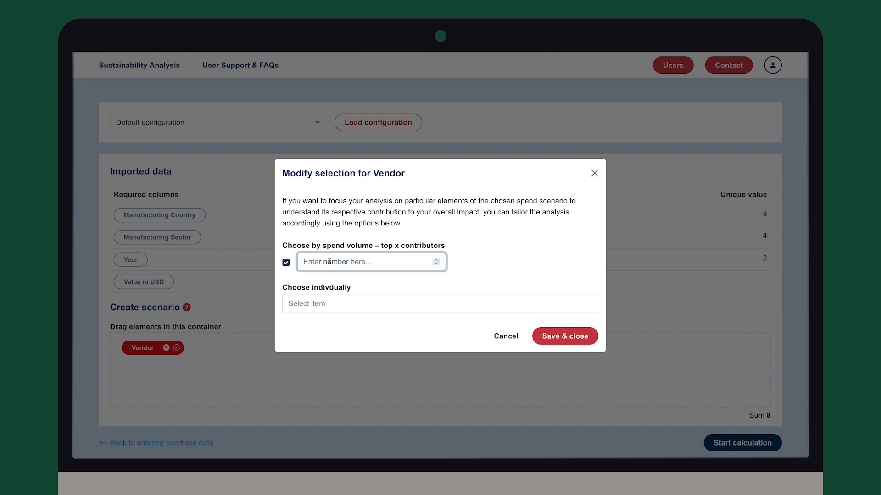
text(5)
Discard the changes to the Vendor selection and remove Vendor from the scenario.
click(380, 302)
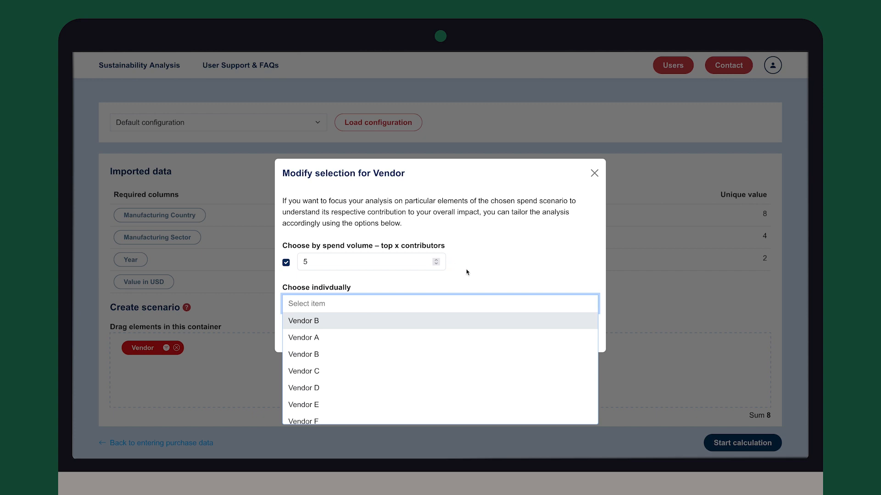
click(486, 274)
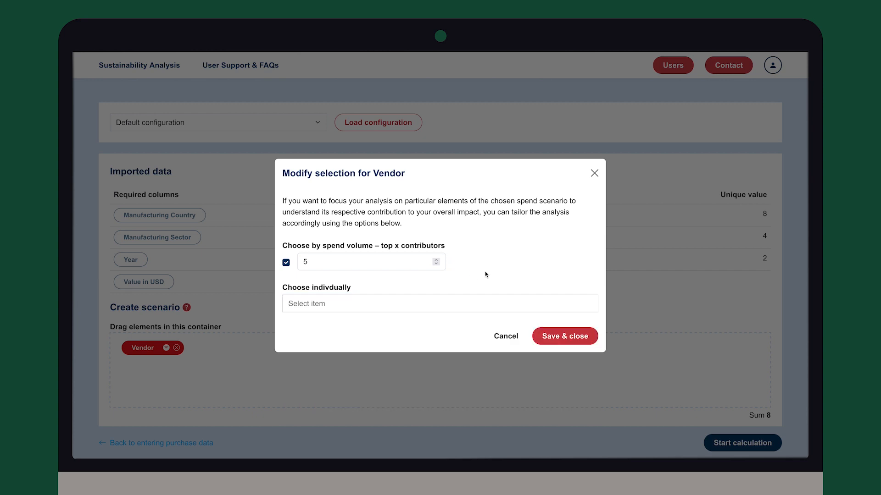
click(506, 337)
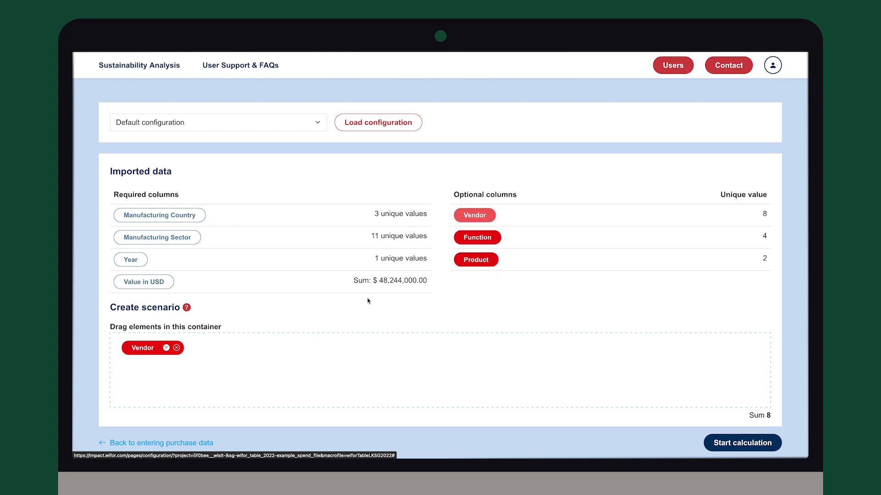
click(177, 348)
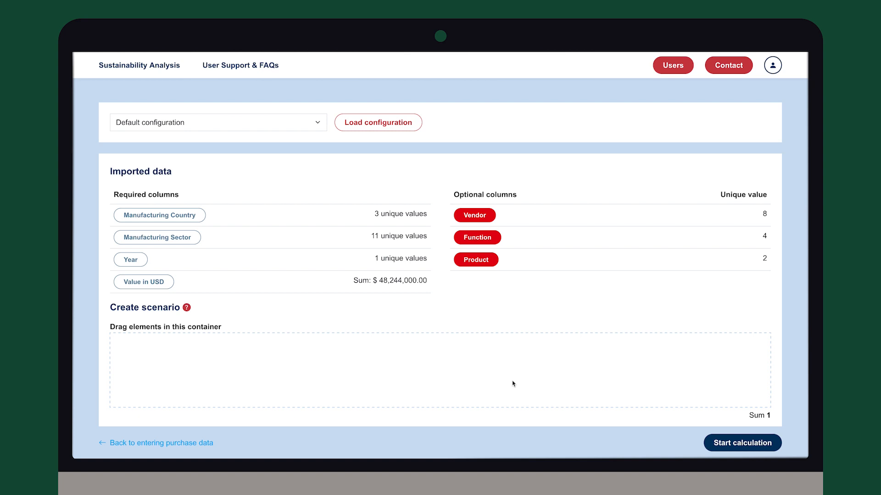
Examine the input indicators, expanding the Economic and Environmental physical outputs and the Social monetary impacts.
scroll(513, 383, down, 2)
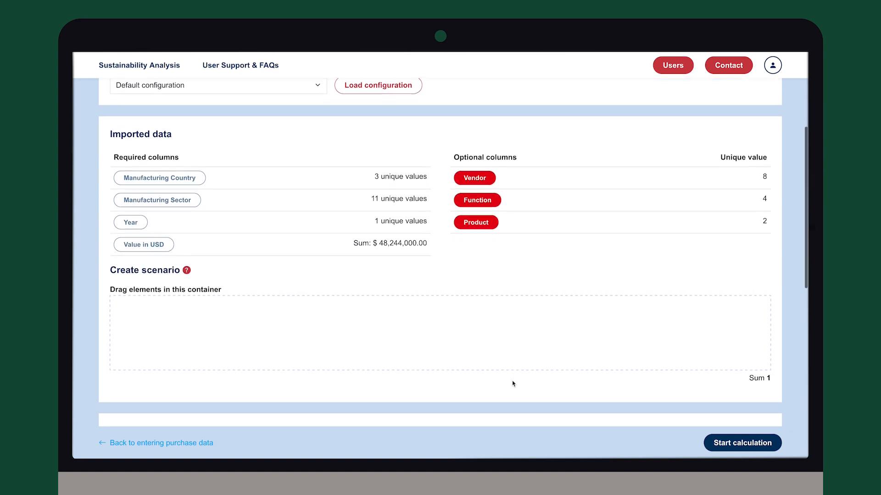
scroll(512, 384, down, 3)
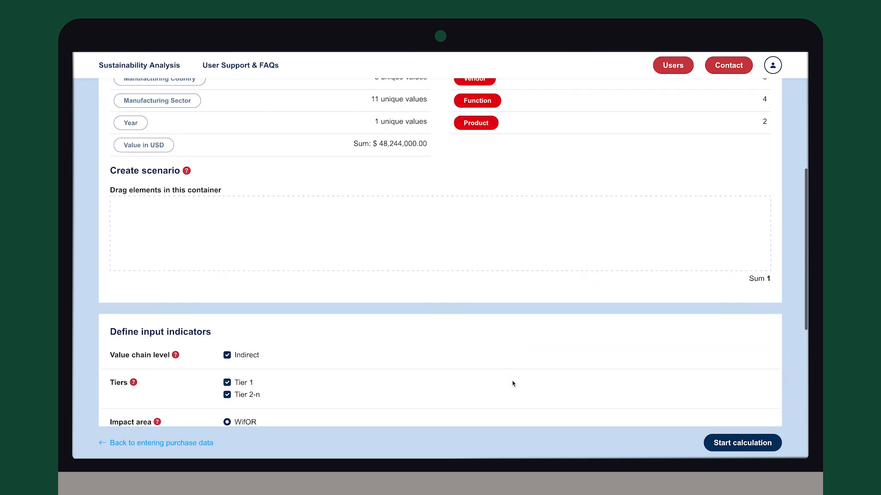
scroll(513, 384, down, 2)
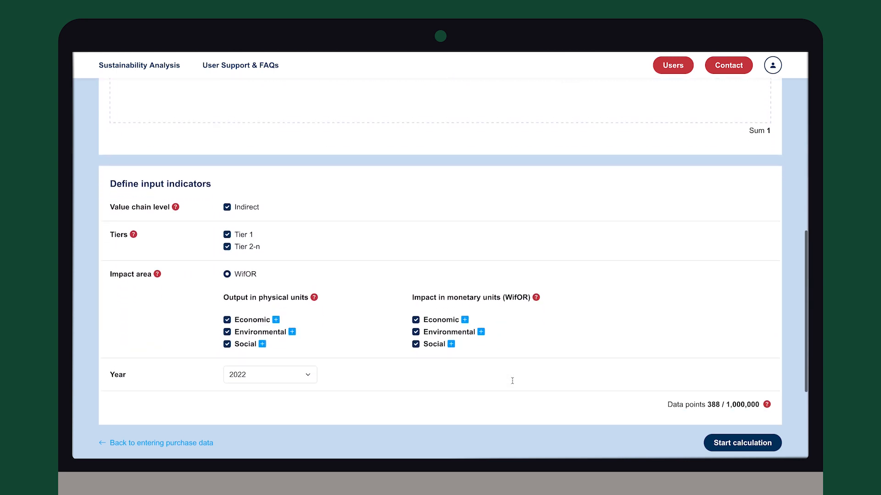
scroll(513, 384, down, 1)
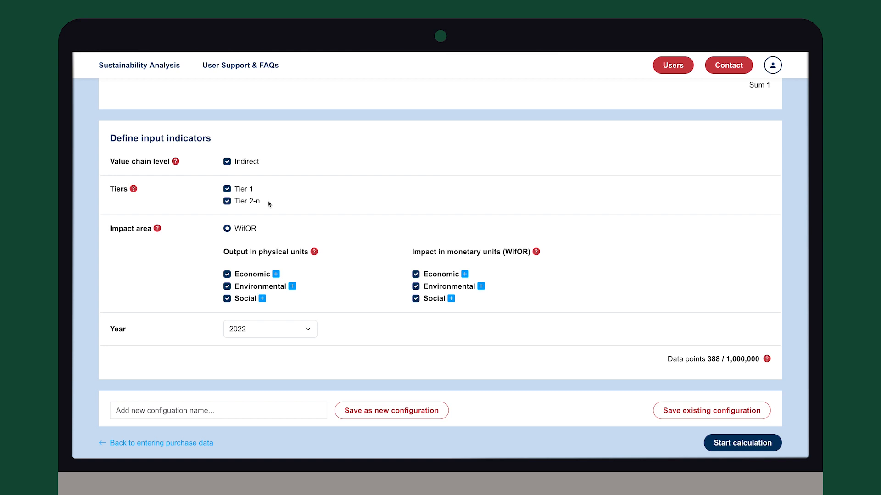
click(276, 274)
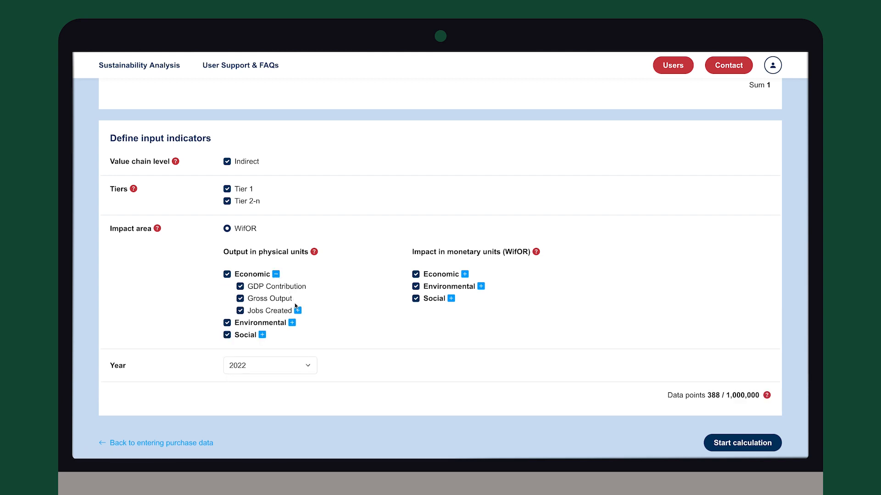
click(292, 324)
scroll(292, 327, down, 1)
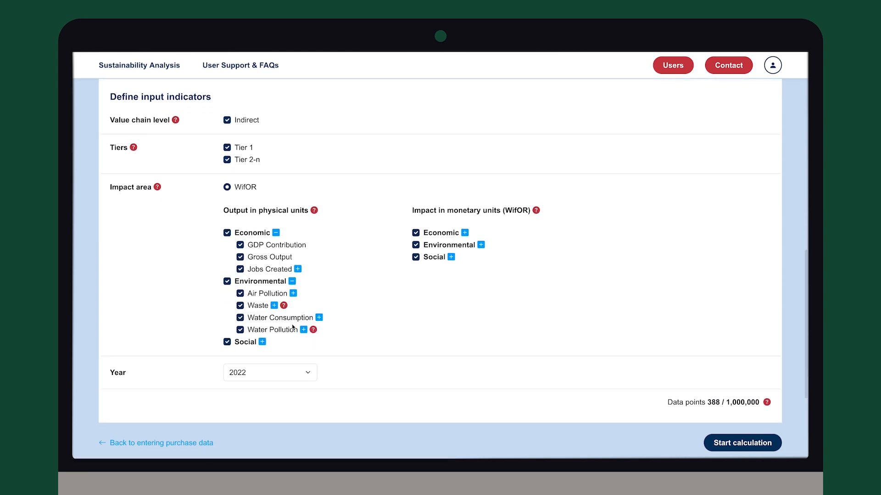
click(452, 258)
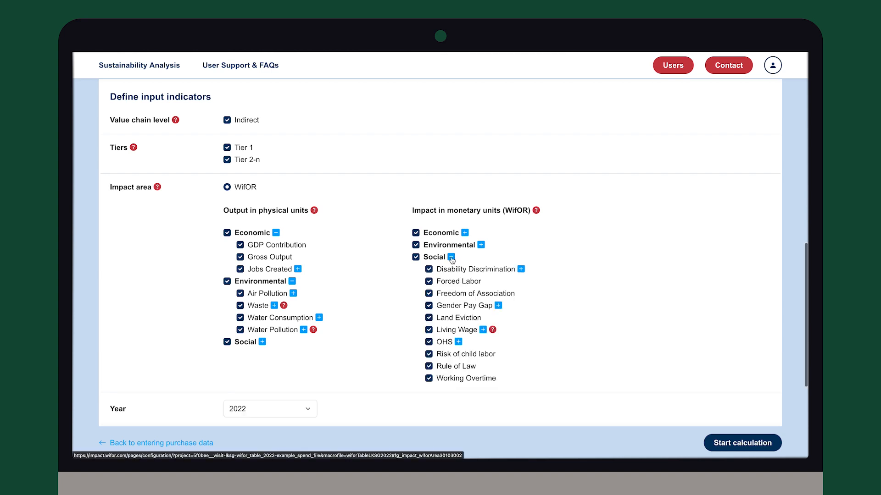
scroll(452, 260, down, 1)
scroll(452, 261, down, 1)
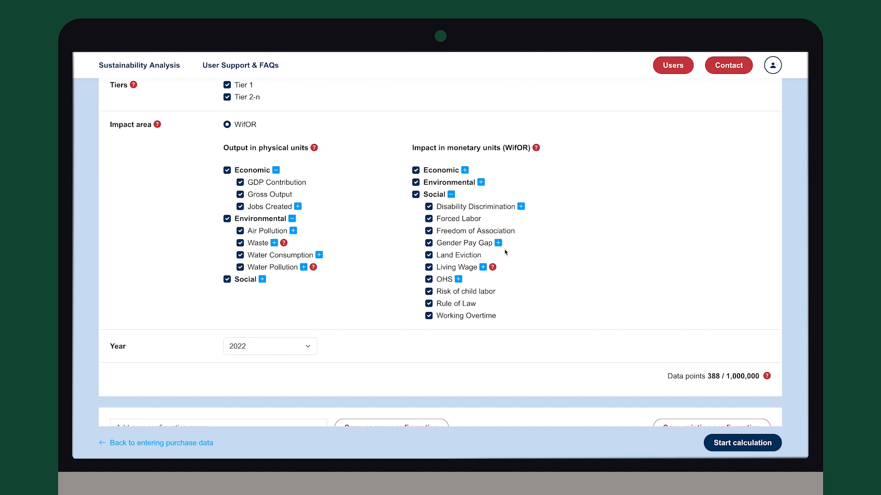
Start the calculation with the default configuration.
scroll(505, 252, down, 1)
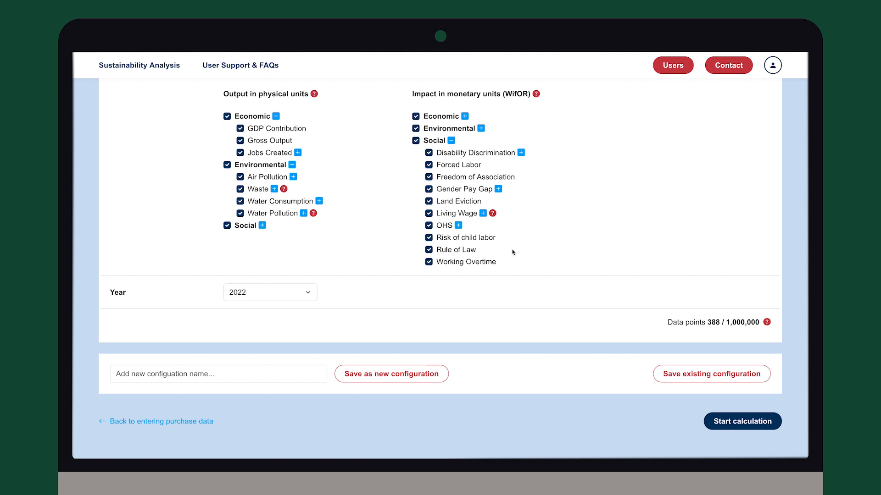
scroll(512, 252, down, 1)
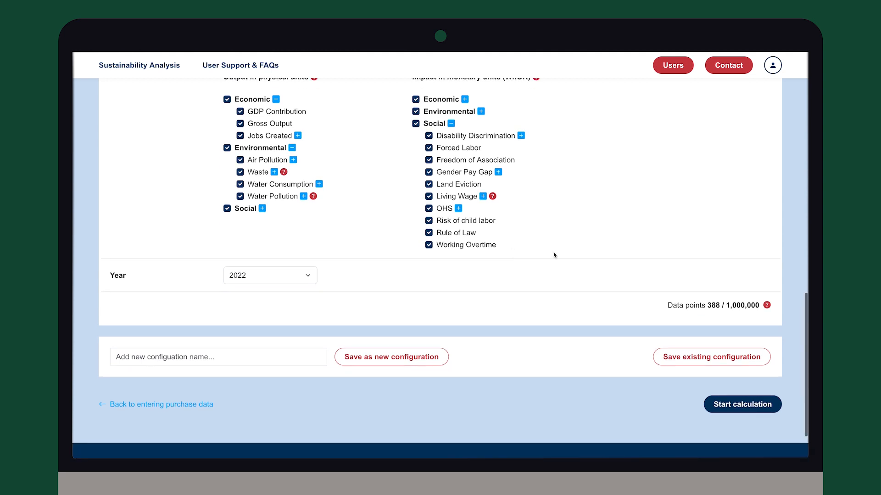
click(753, 406)
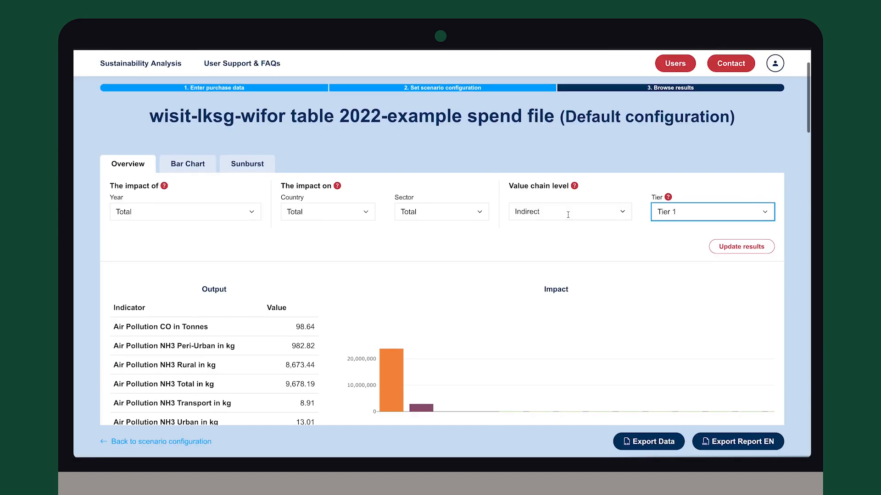
Examine the output indicator table and the full range of the impact chart in the results overview.
scroll(568, 215, up, 1)
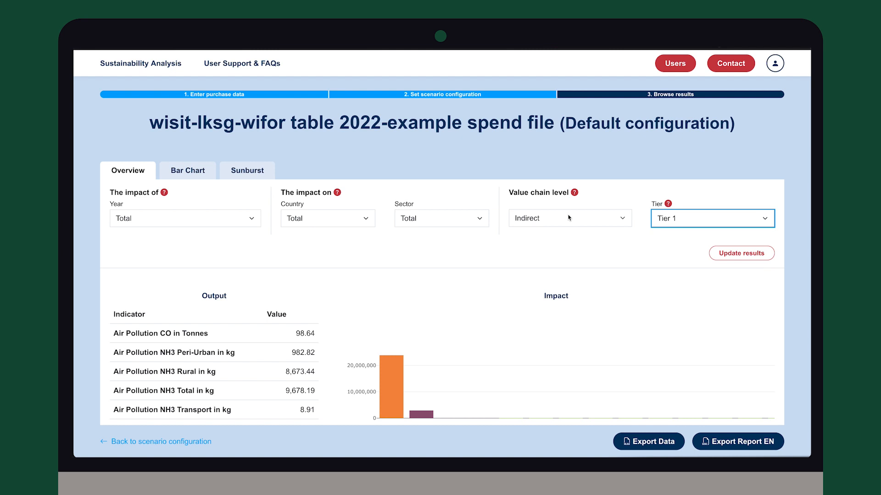
scroll(569, 218, down, 3)
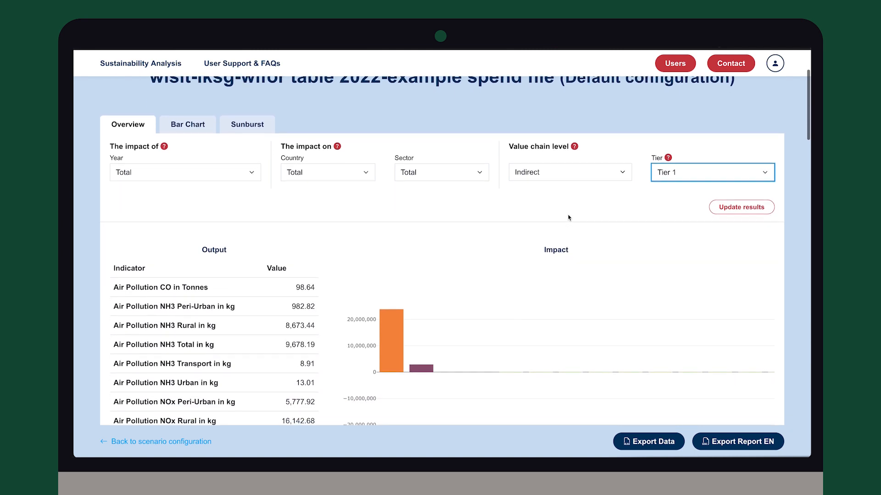
scroll(569, 217, down, 2)
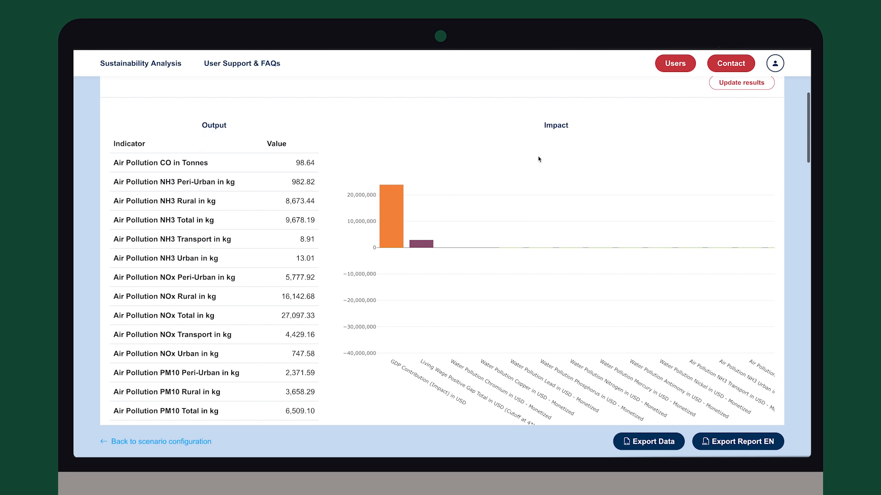
scroll(481, 258, right, 5)
scroll(483, 261, right, 10)
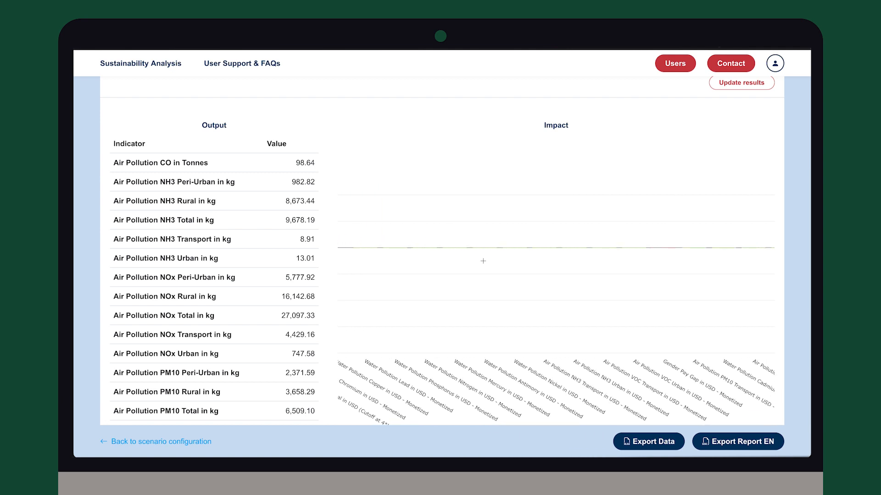
double_click(483, 261)
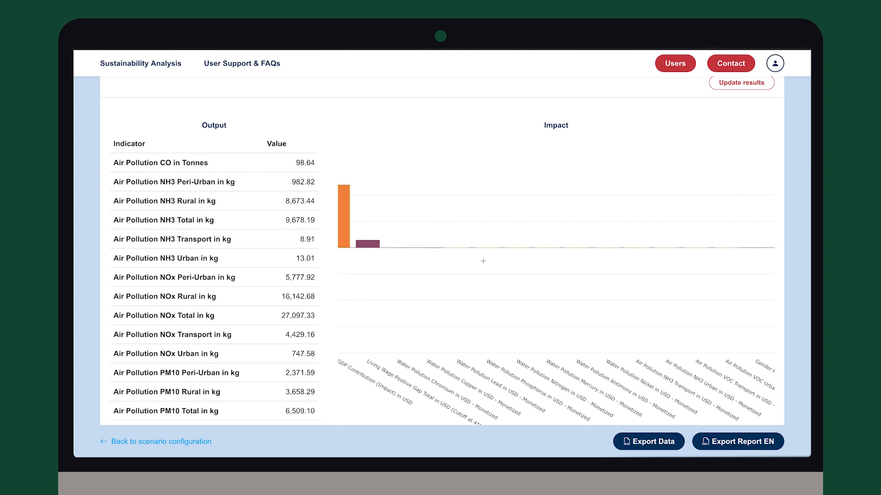
scroll(756, 270, up, 1)
scroll(756, 269, up, 3)
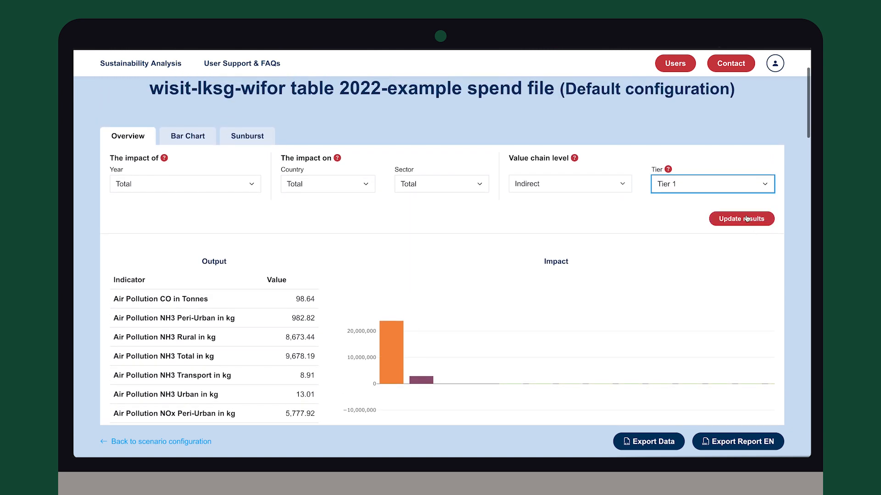
Filter the overview results to Tier 2 - n of the indirect value chain and update the output table and impact chart.
click(768, 186)
click(749, 191)
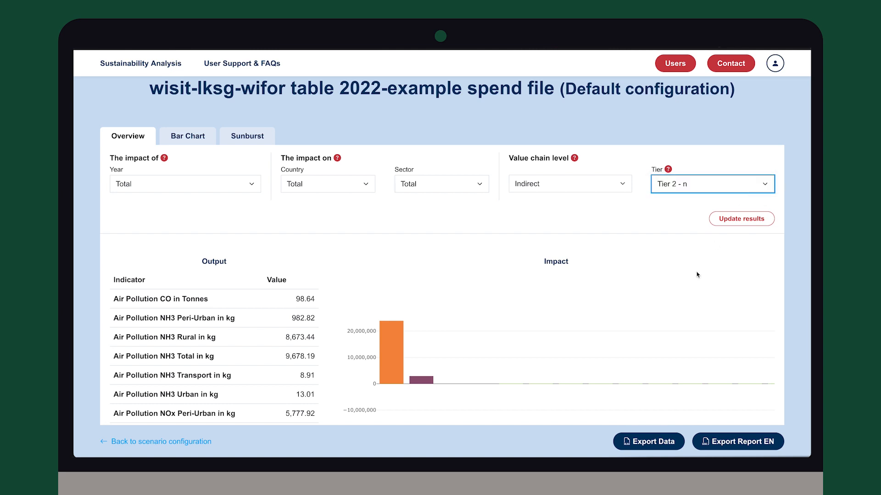
click(733, 220)
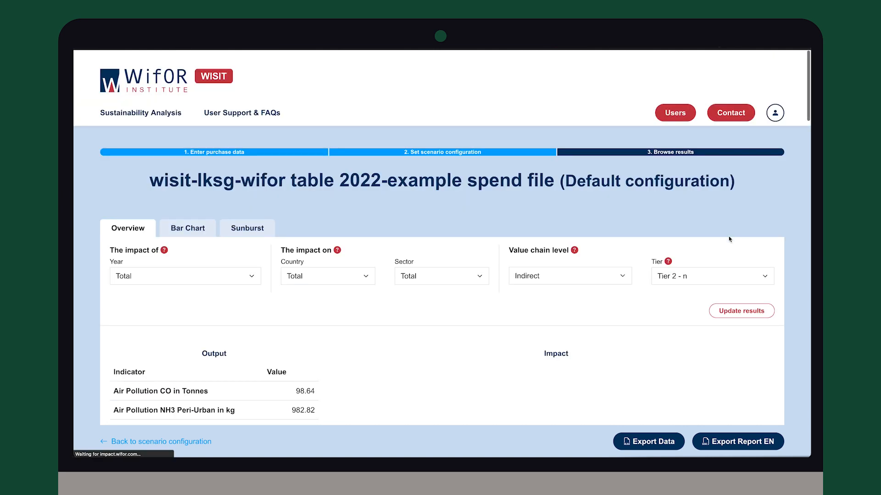
scroll(733, 231, down, 2)
scroll(726, 257, down, 1)
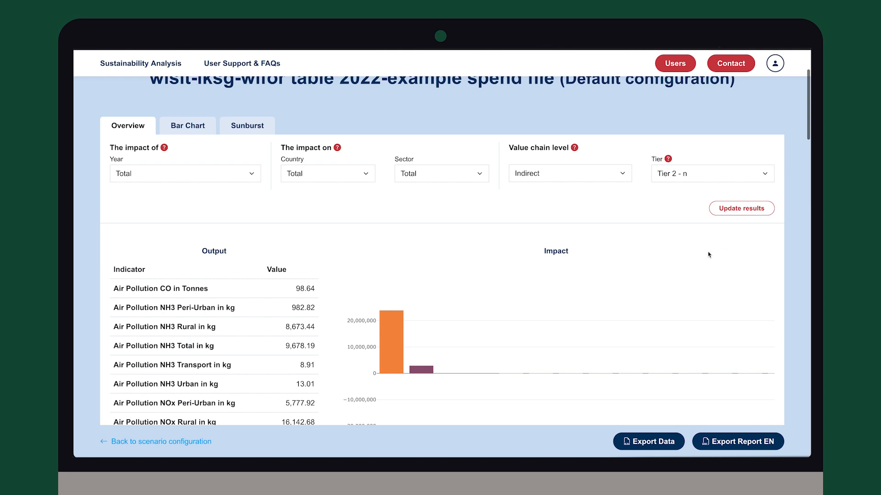
scroll(658, 242, down, 1)
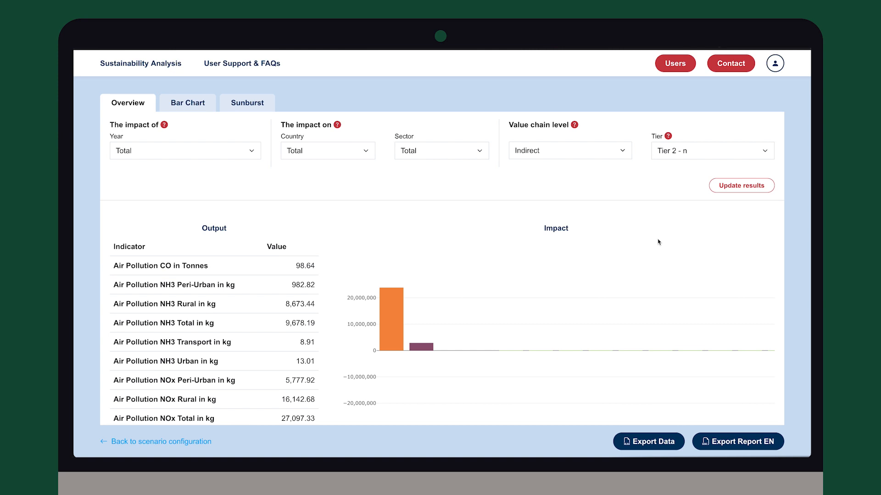
scroll(556, 355, down, 1)
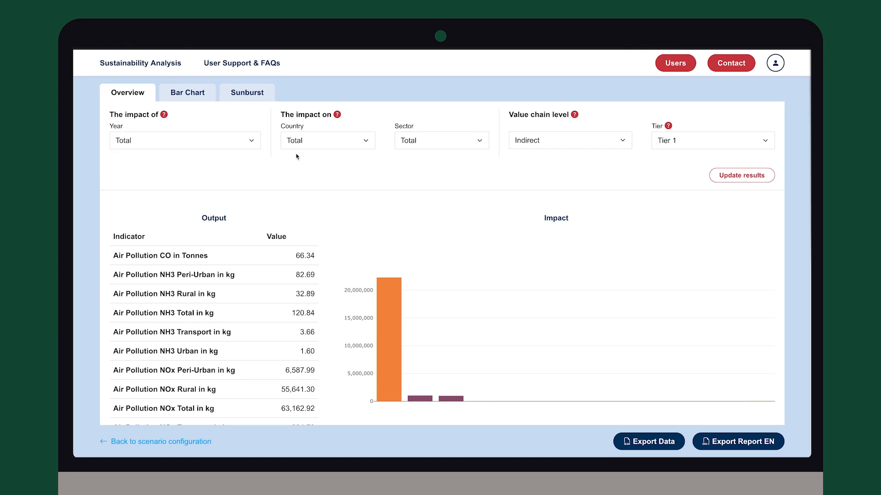
Switch to the bar chart view and choose Risk of Child Labor in Cases as its indicator.
click(190, 96)
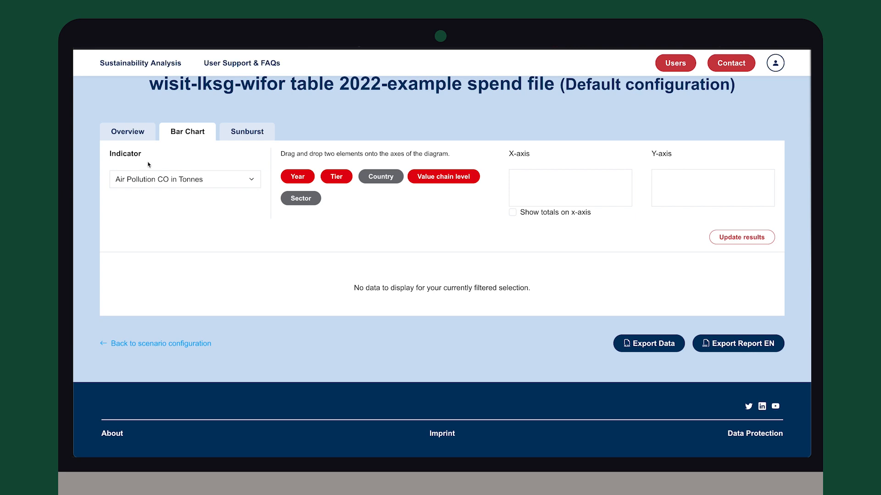
click(254, 183)
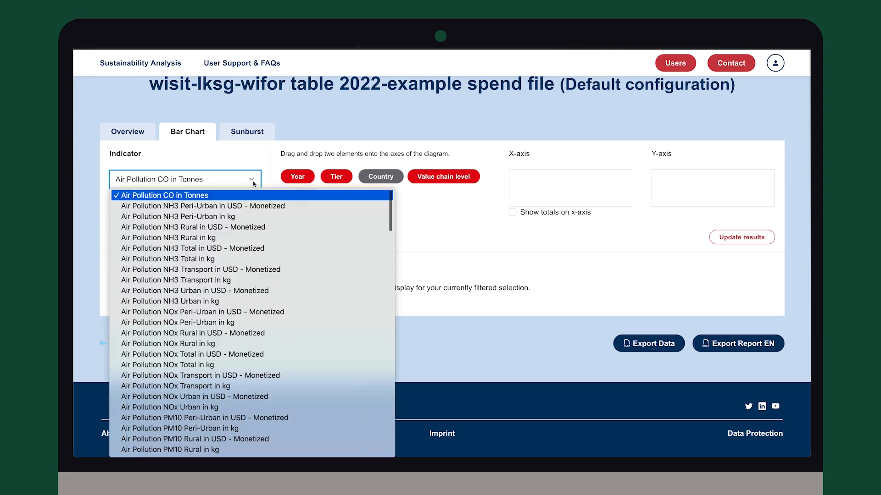
scroll(220, 265, down, 10)
scroll(220, 266, down, 15)
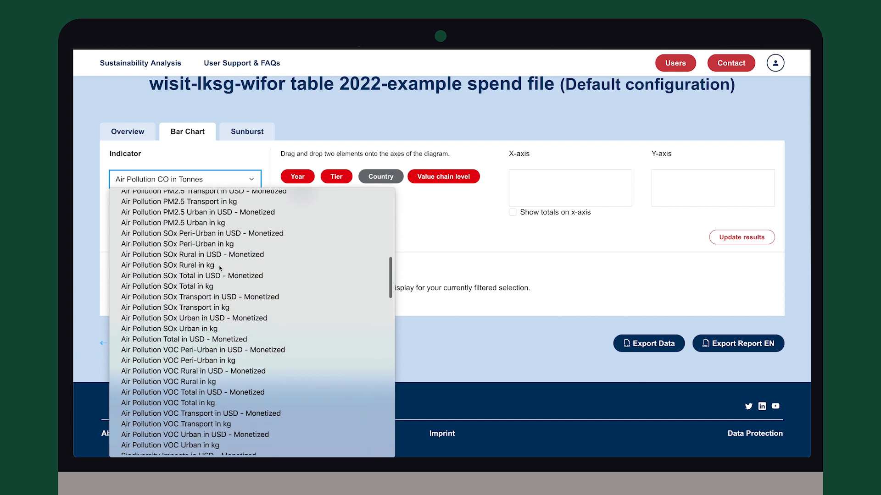
scroll(220, 267, down, 10)
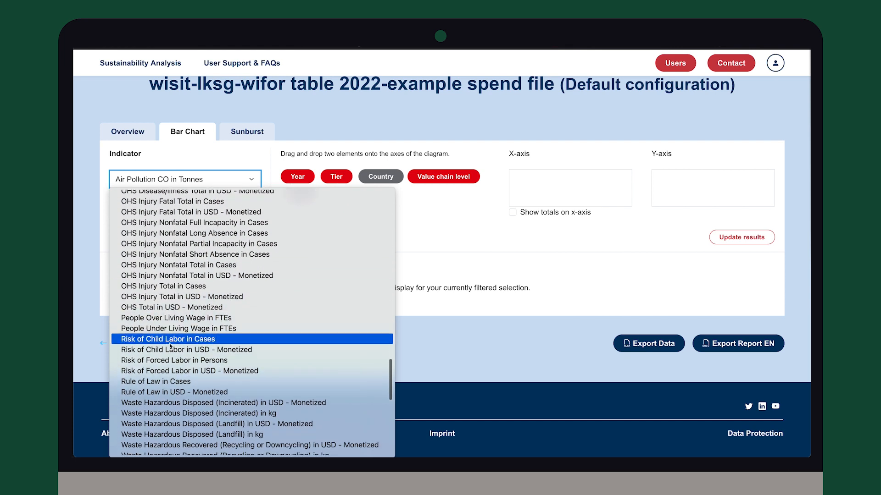
click(184, 339)
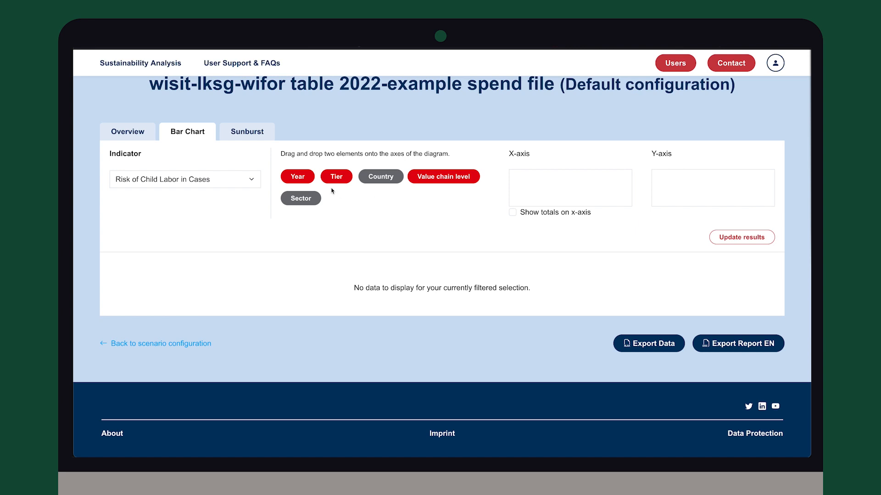
Assign Tier to the bar chart's x-axis and Year to its y-axis, and update the results to view the chart.
drag(304, 178, 719, 181)
drag(335, 178, 595, 194)
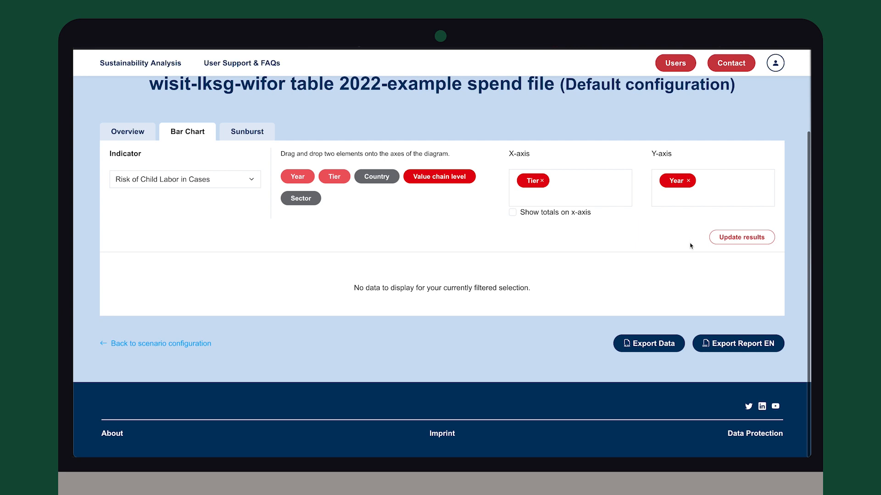
click(736, 238)
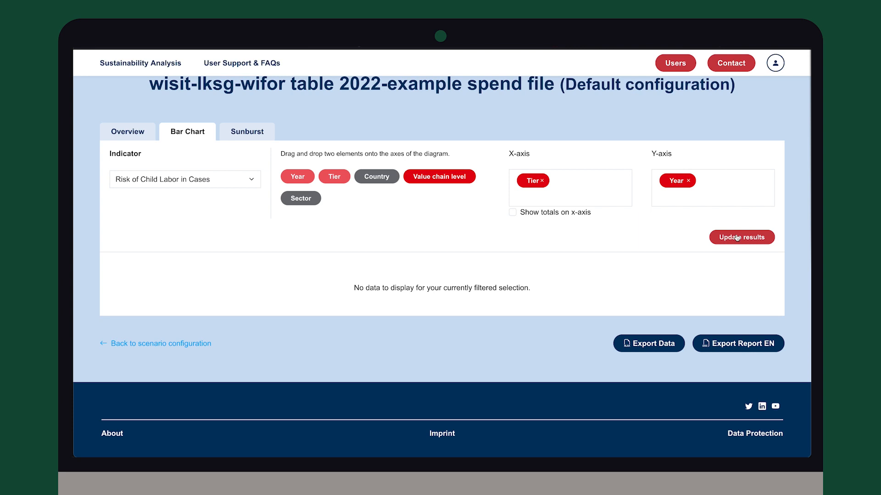
click(736, 237)
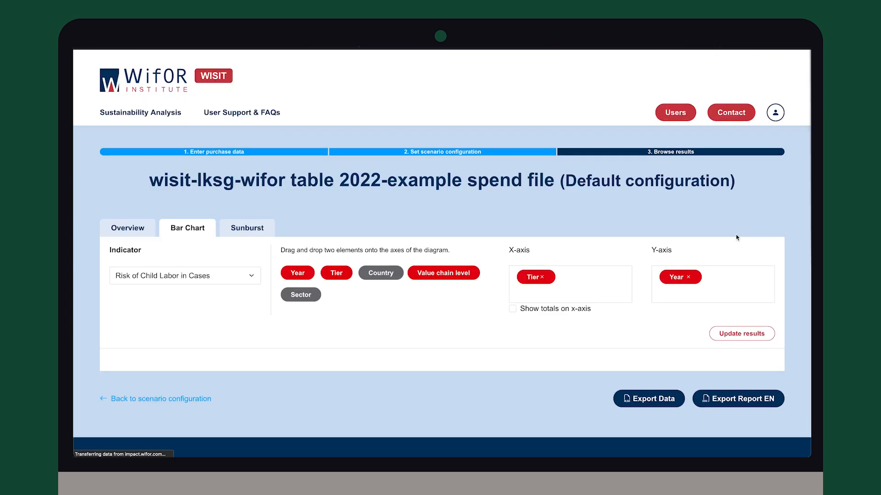
scroll(653, 270, down, 2)
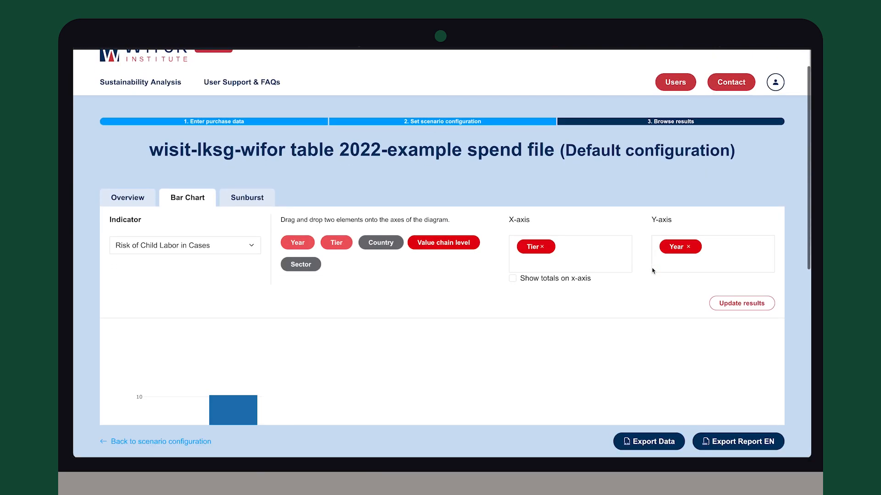
scroll(653, 271, down, 4)
scroll(406, 313, down, 3)
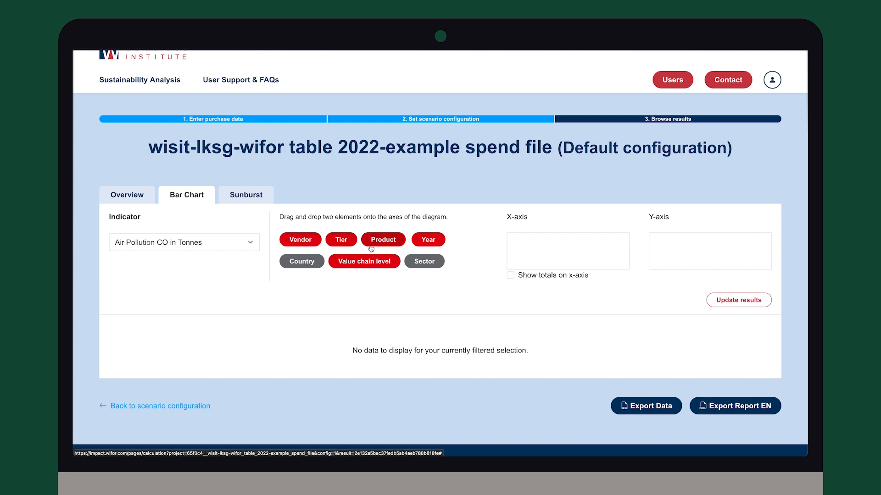
Plot the bar chart with Vendor on the x-axis, Tier on the y-axis and totals shown on the x-axis.
drag(342, 246, 670, 246)
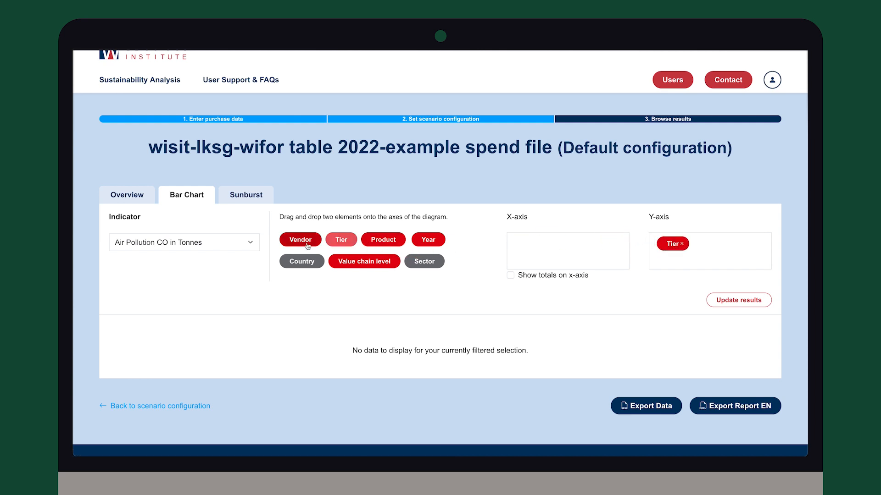
drag(307, 246, 546, 254)
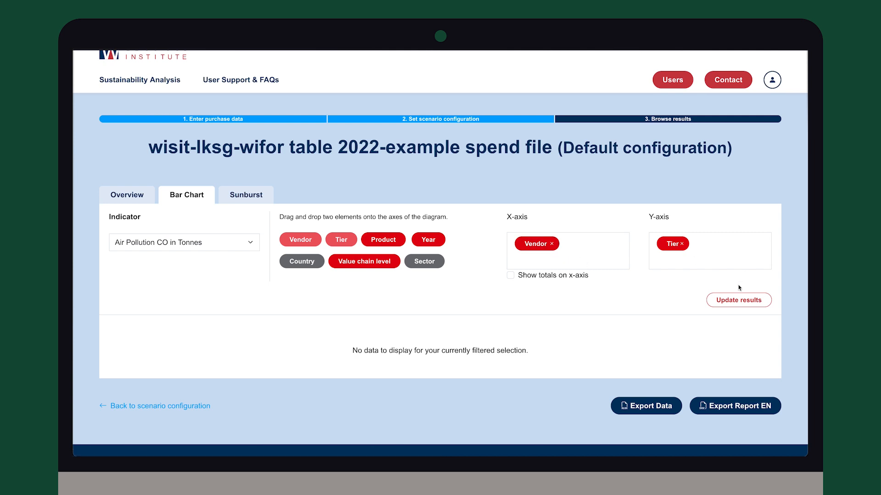
click(543, 278)
click(730, 304)
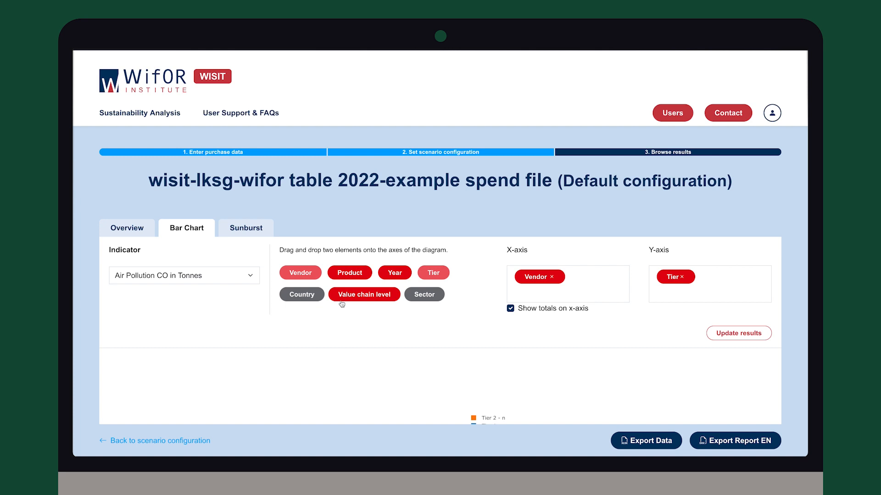
scroll(374, 315, down, 1)
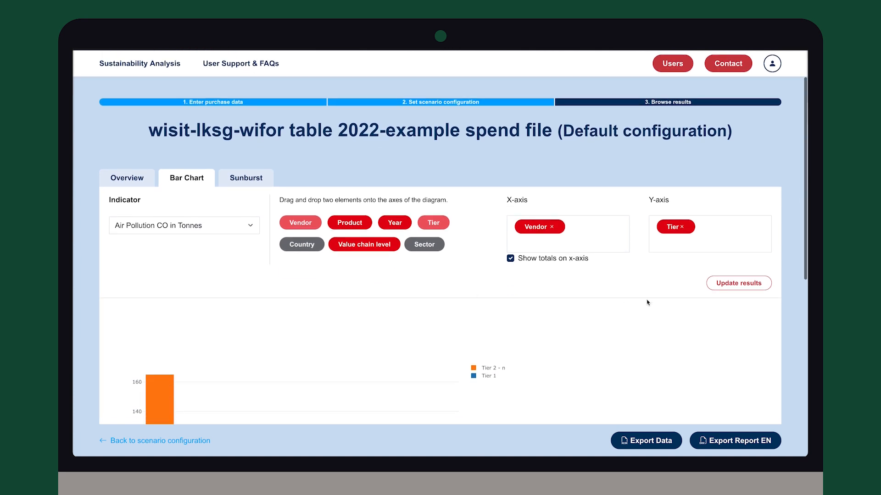
scroll(647, 303, down, 3)
scroll(646, 303, down, 2)
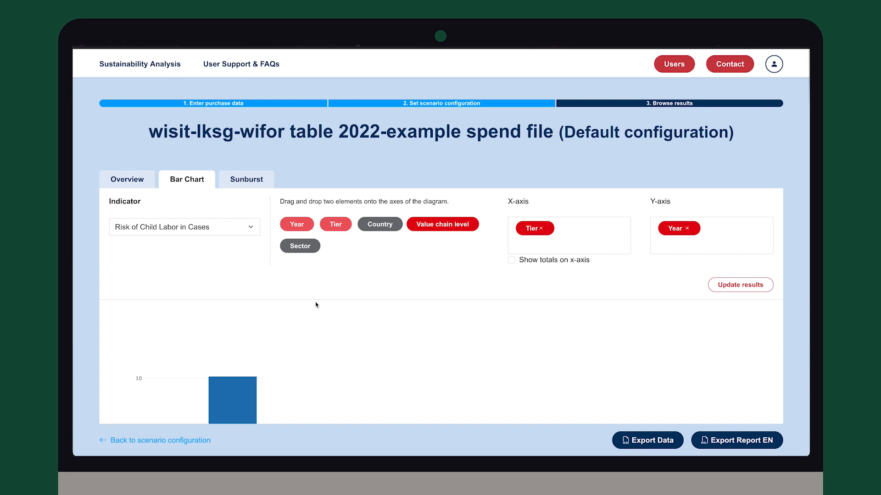
Switch to the sunburst view and choose OHS Injury Fatal Total in Cases as its indicator.
click(250, 181)
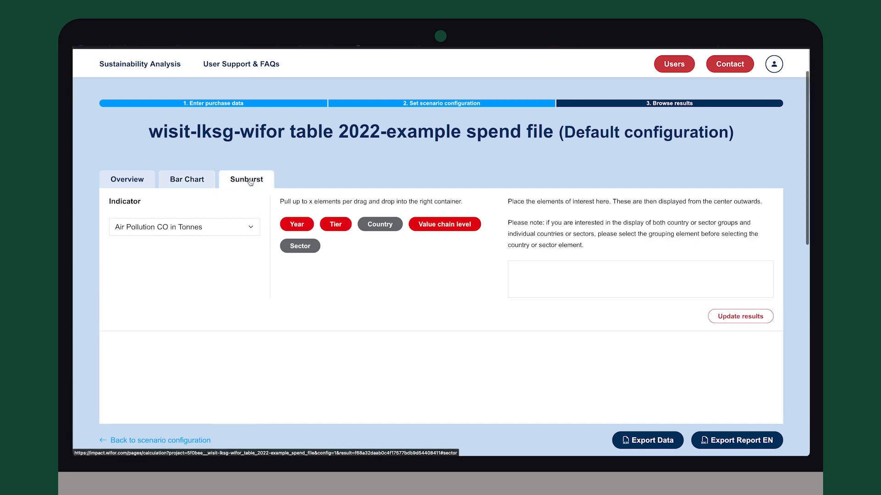
click(251, 228)
scroll(219, 297, down, 5)
scroll(220, 297, down, 15)
scroll(219, 297, down, 10)
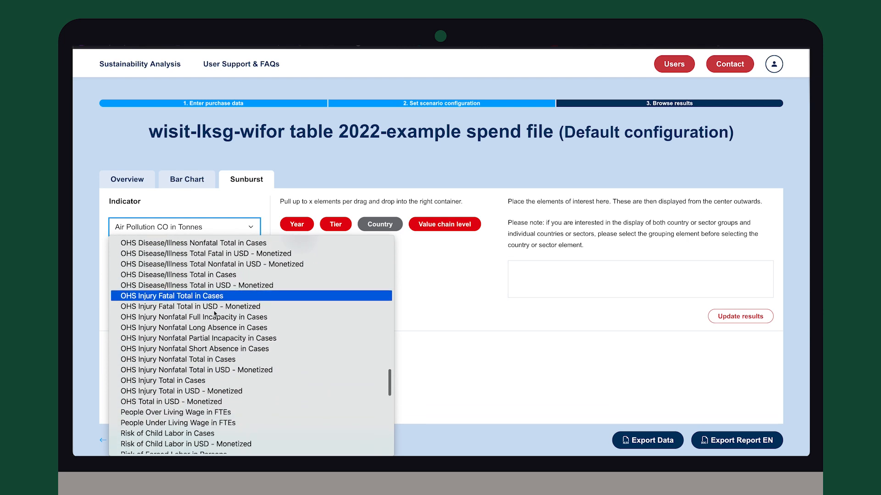
click(192, 298)
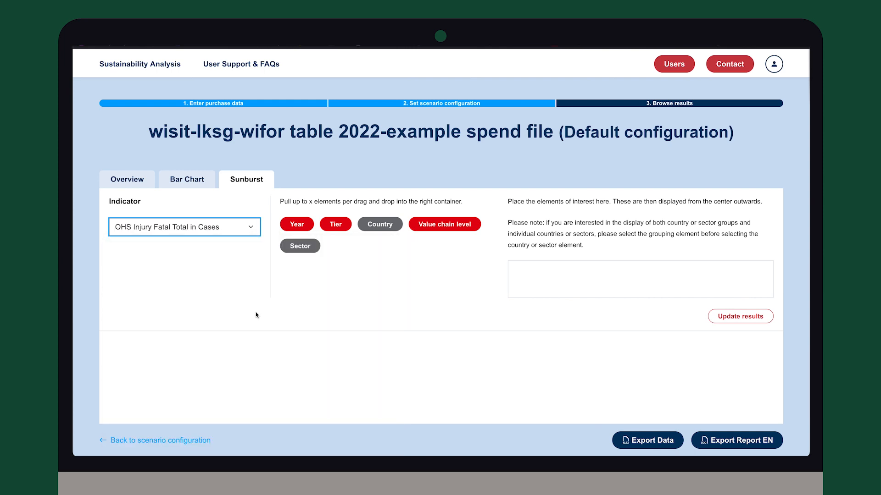
click(357, 332)
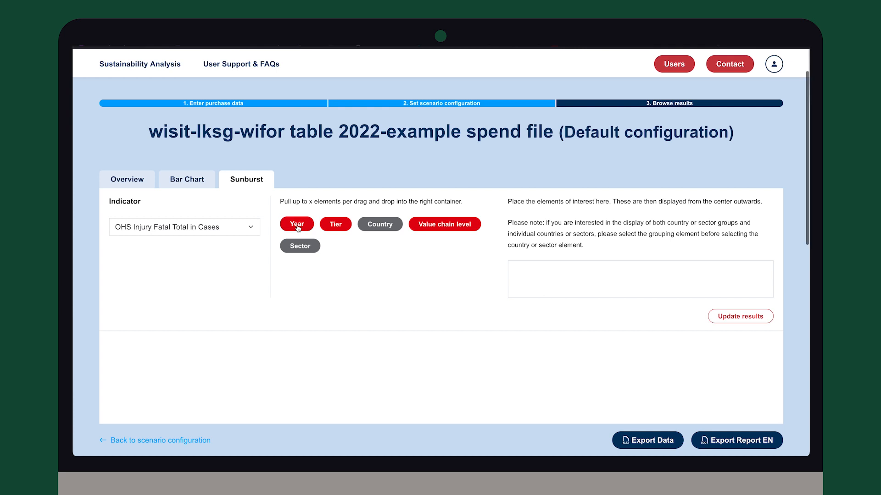
Add Year and Tier as the sunburst's elements, in that order from the center outwards, and update the results to view the diagram.
drag(297, 225, 582, 293)
drag(333, 225, 593, 274)
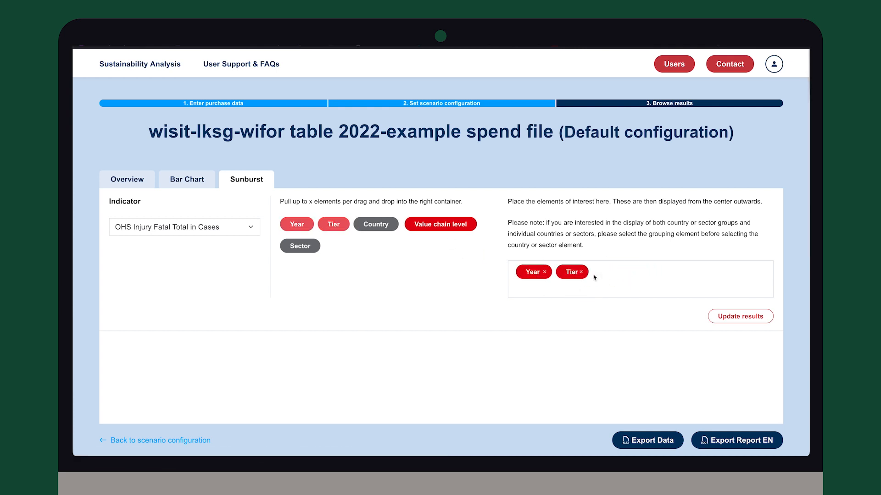
click(740, 316)
scroll(735, 278, down, 6)
scroll(736, 281, down, 2)
scroll(737, 280, up, 1)
scroll(736, 281, up, 1)
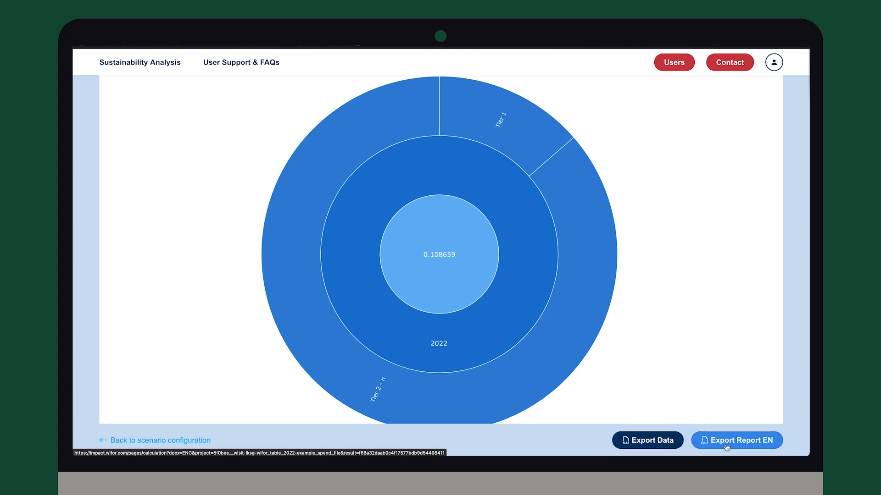
Return to the results overview and export the English report as a DOC file.
scroll(658, 442, up, 3)
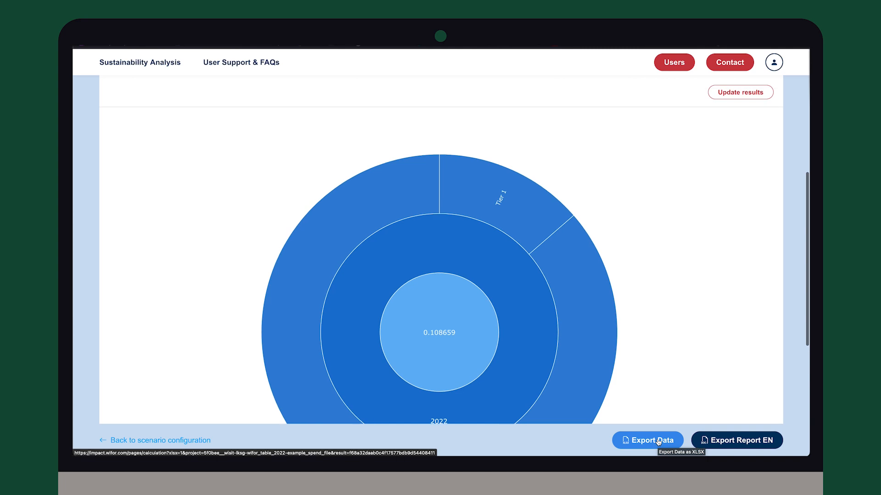
scroll(658, 442, up, 8)
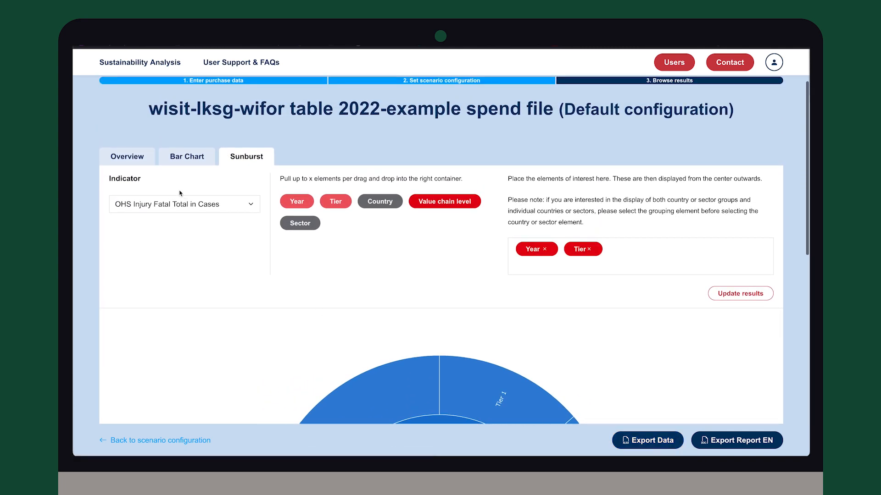
click(131, 160)
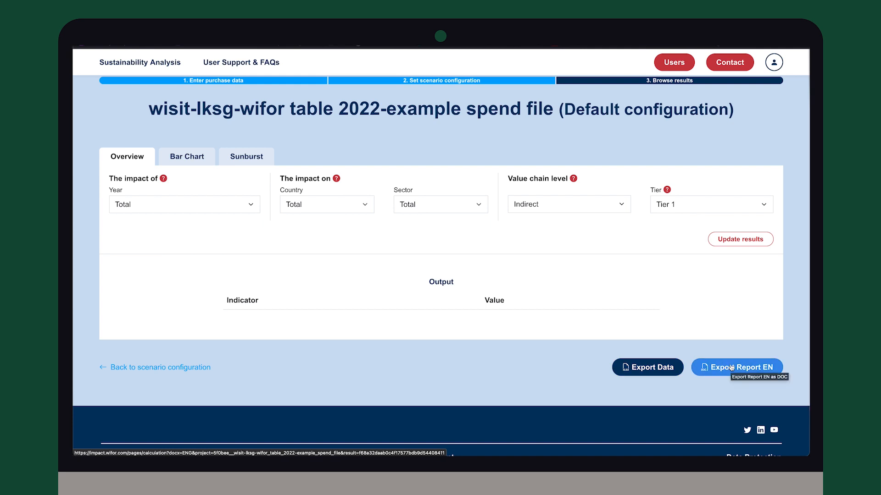
click(731, 367)
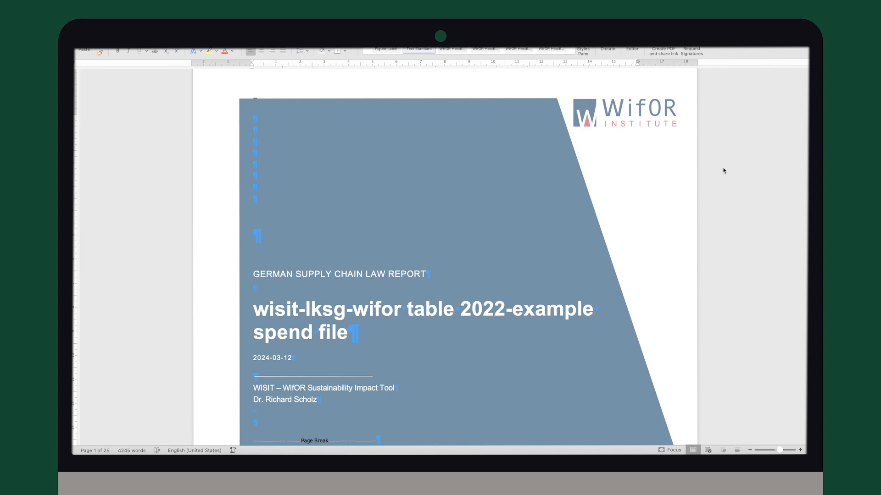
Look through the exported report in Microsoft Word, from the cover page to the end of the table of contents.
scroll(723, 170, down, 5)
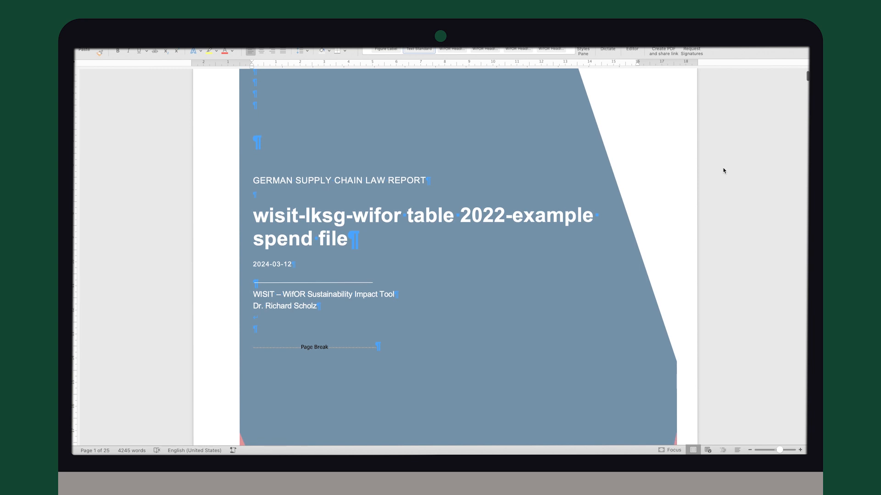
scroll(724, 171, down, 8)
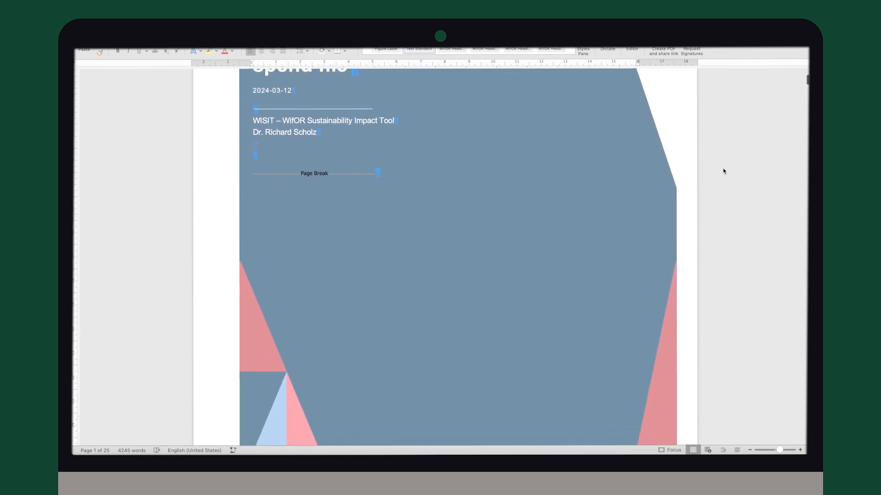
scroll(723, 171, down, 13)
scroll(723, 173, down, 20)
scroll(723, 173, down, 4)
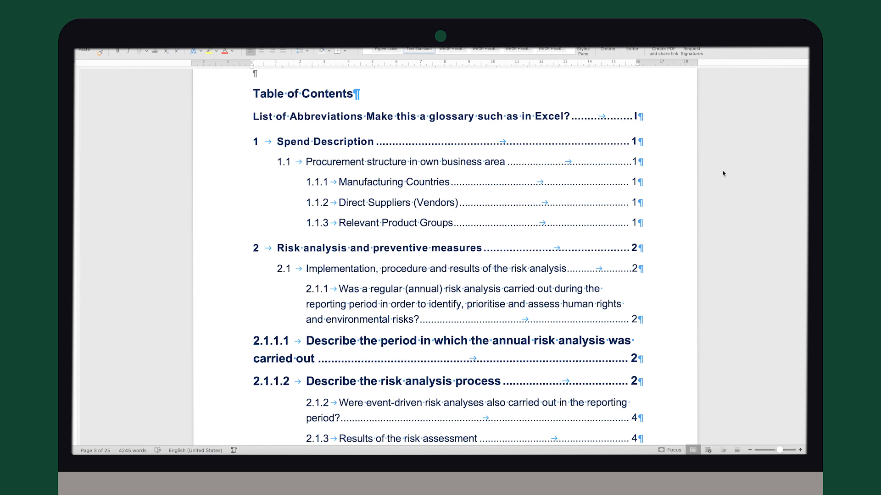
scroll(723, 173, down, 1)
scroll(724, 173, down, 10)
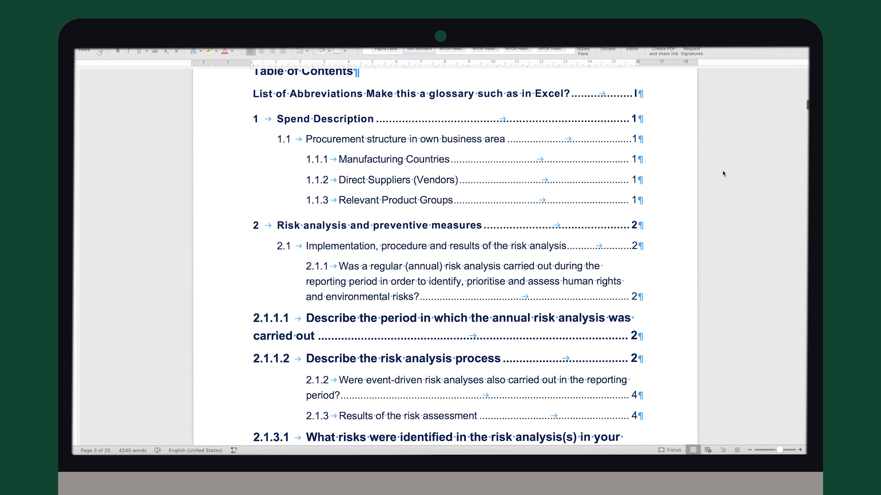
scroll(723, 173, down, 20)
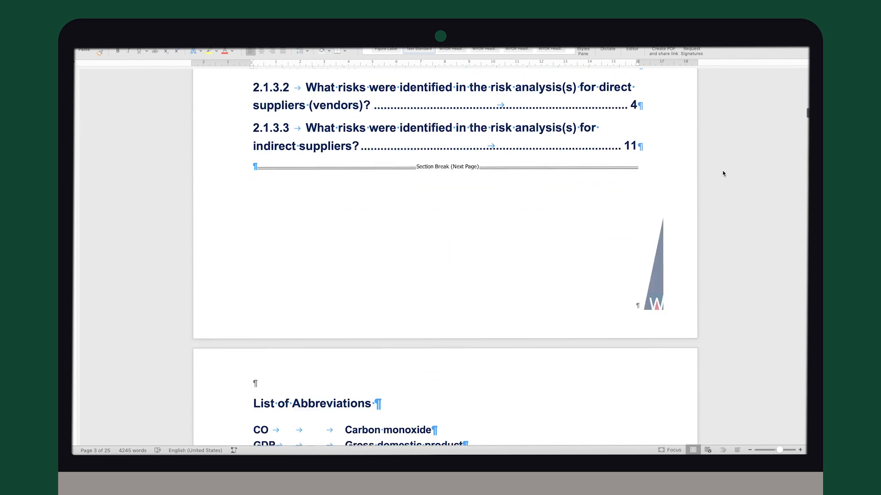
Read the report's Spend Description chapter, covering the reporting period, spend volume, manufacturing countries, direct suppliers and relevant product groups.
scroll(724, 174, down, 20)
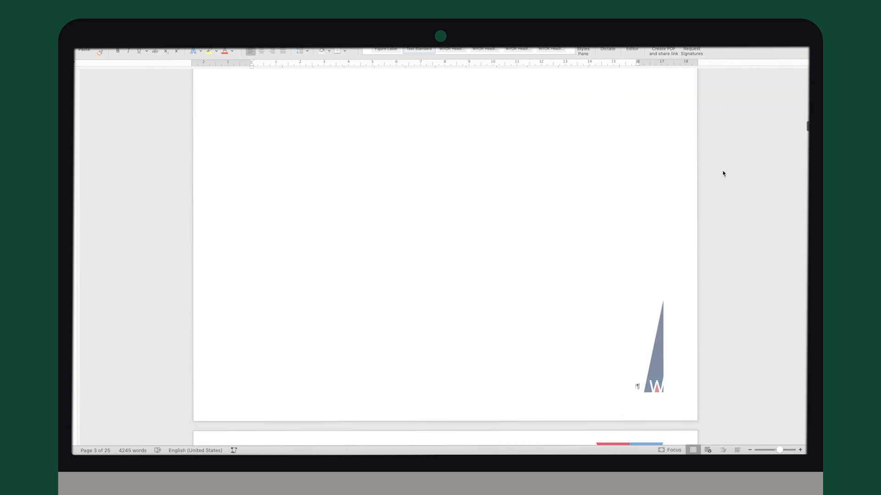
scroll(723, 173, down, 3)
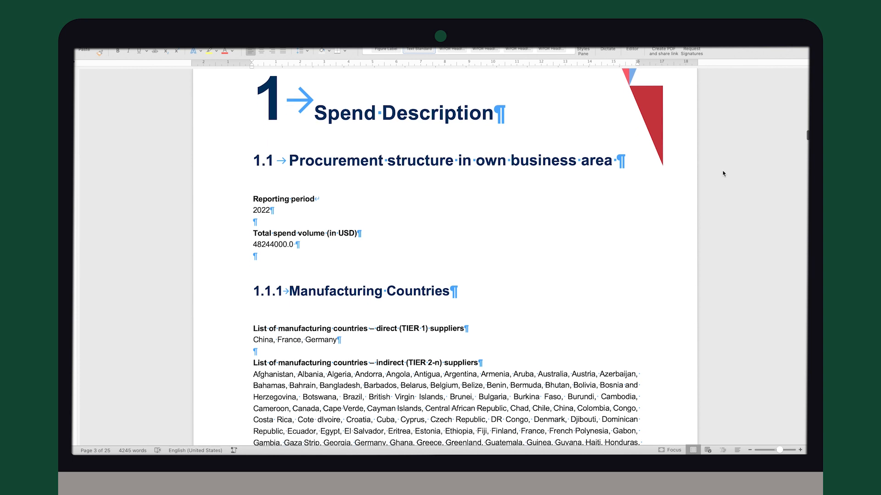
scroll(724, 173, down, 1)
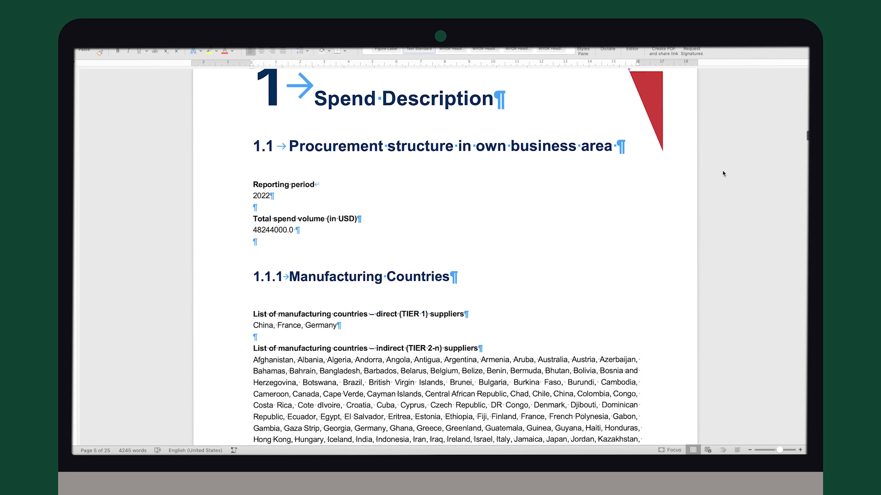
scroll(723, 173, down, 3)
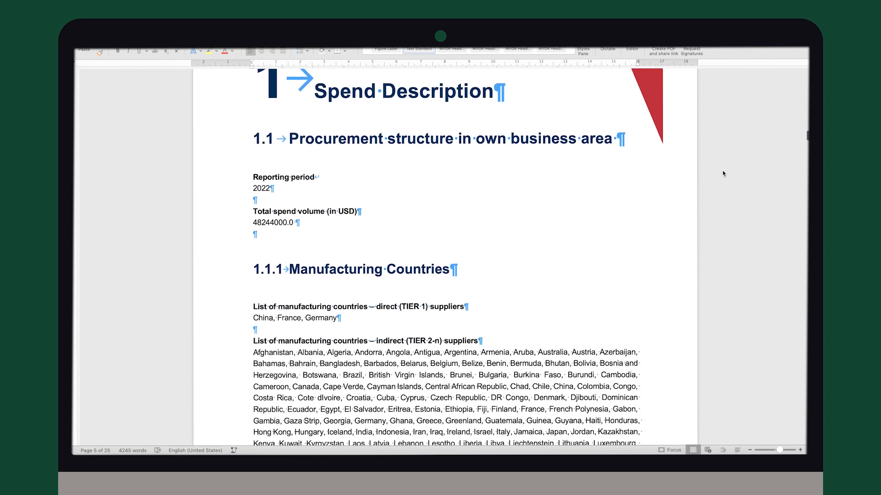
scroll(723, 174, down, 10)
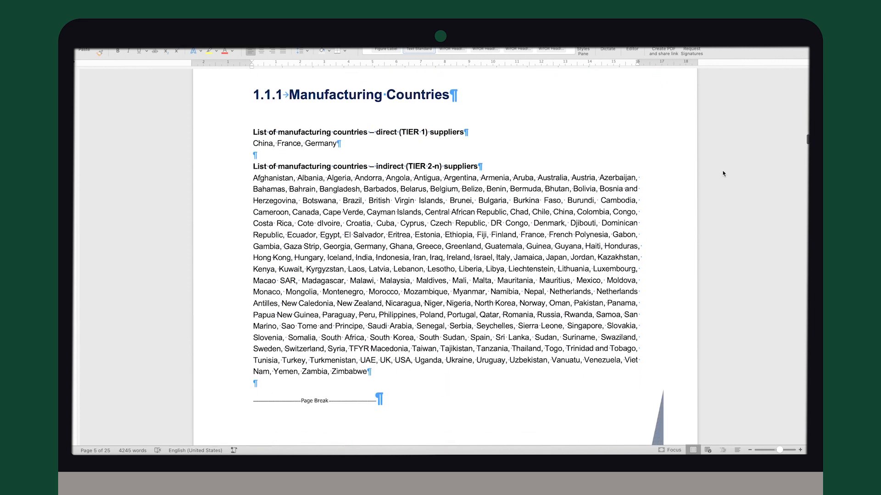
scroll(724, 173, down, 12)
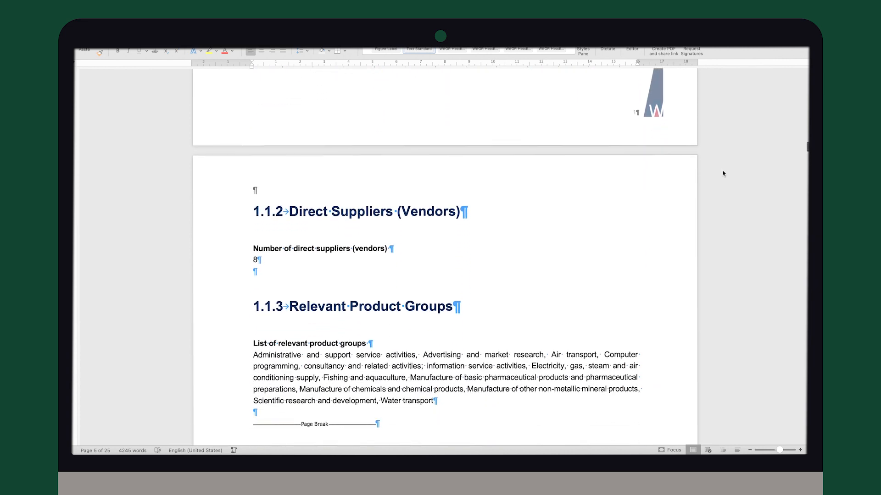
scroll(723, 174, down, 2)
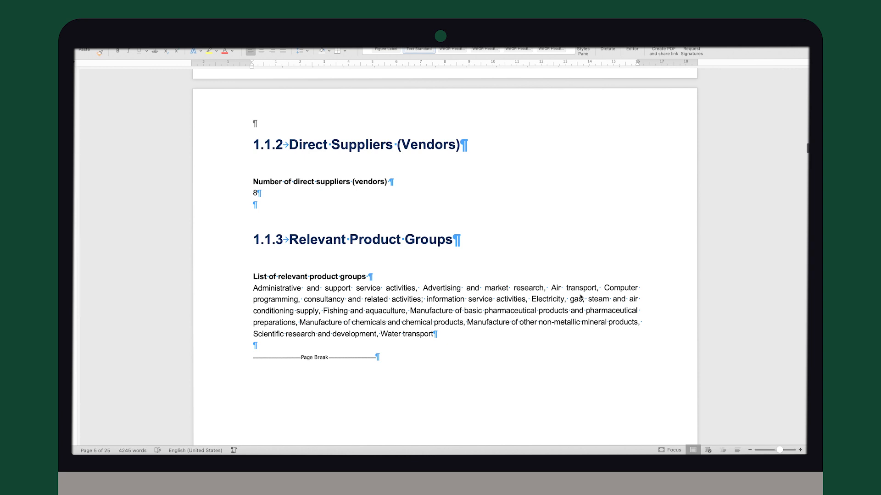
scroll(580, 297, down, 2)
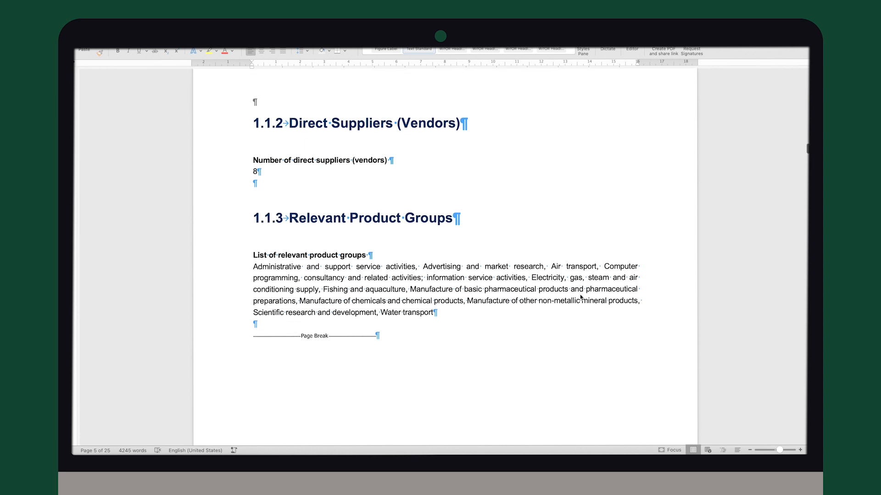
Examine the Risk analysis and preventive measures chapter, from its introduction and analysis process to the risk assessment results for direct suppliers.
scroll(580, 297, down, 20)
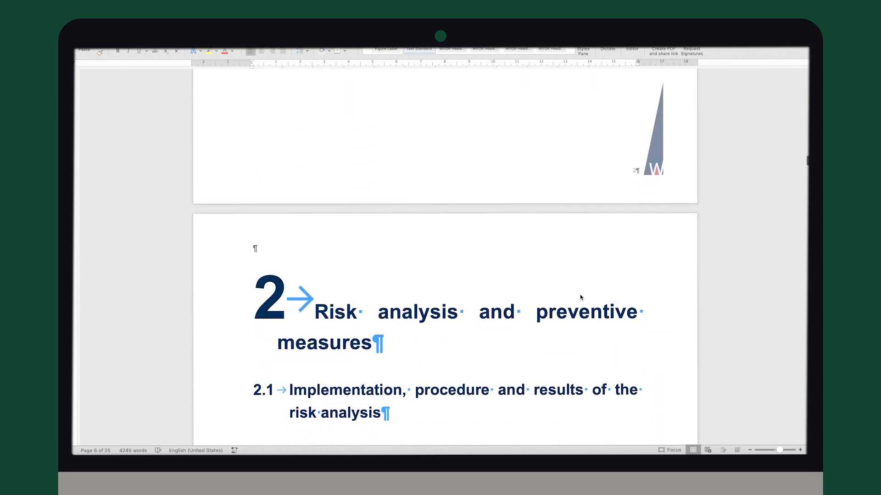
scroll(580, 298, down, 5)
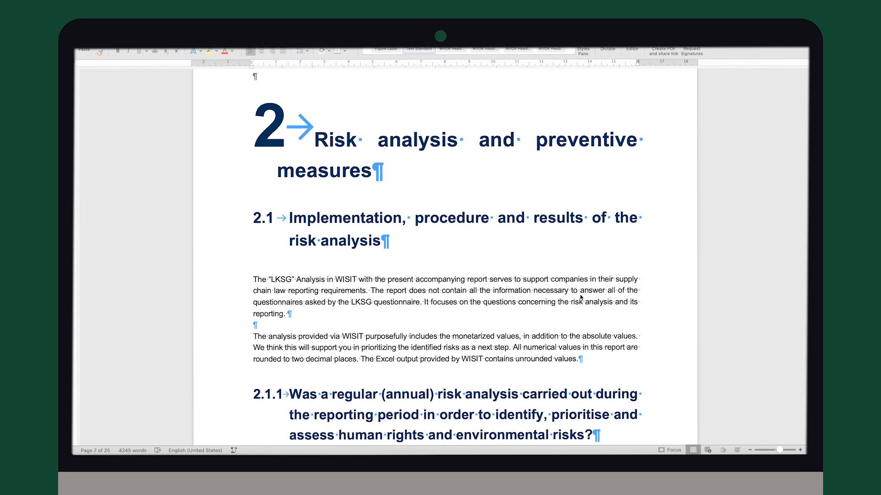
scroll(580, 297, down, 1)
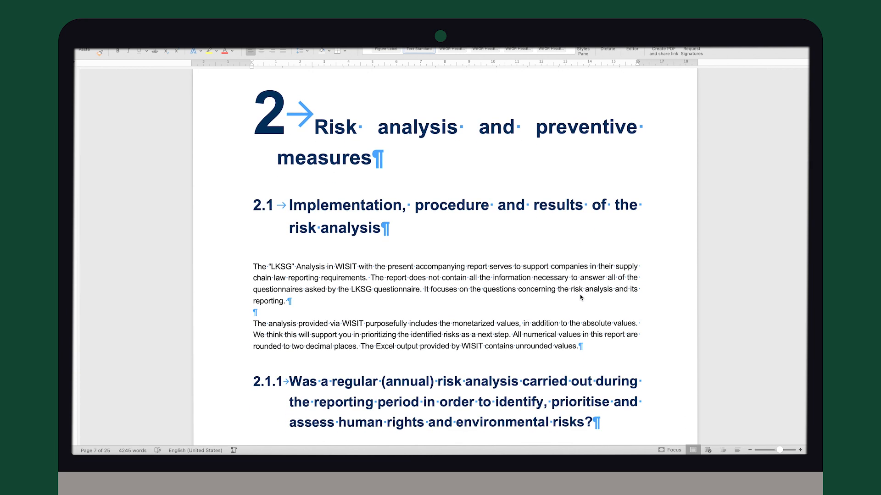
scroll(581, 298, down, 3)
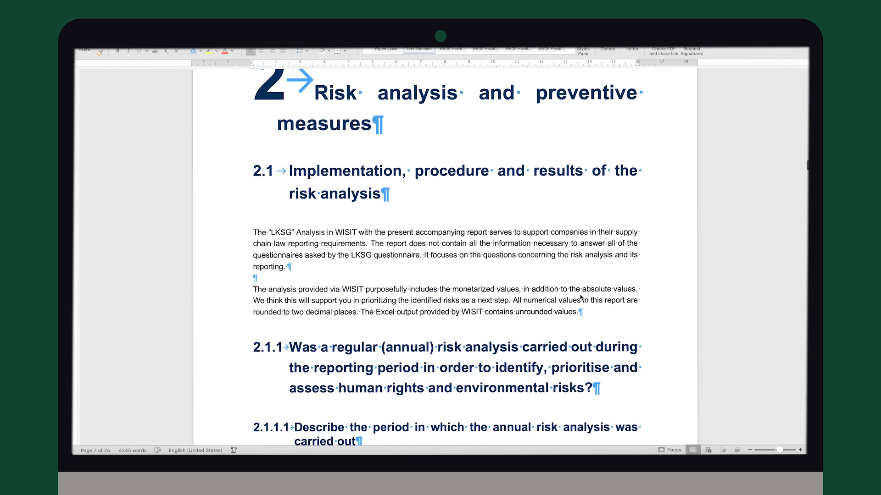
scroll(581, 297, down, 3)
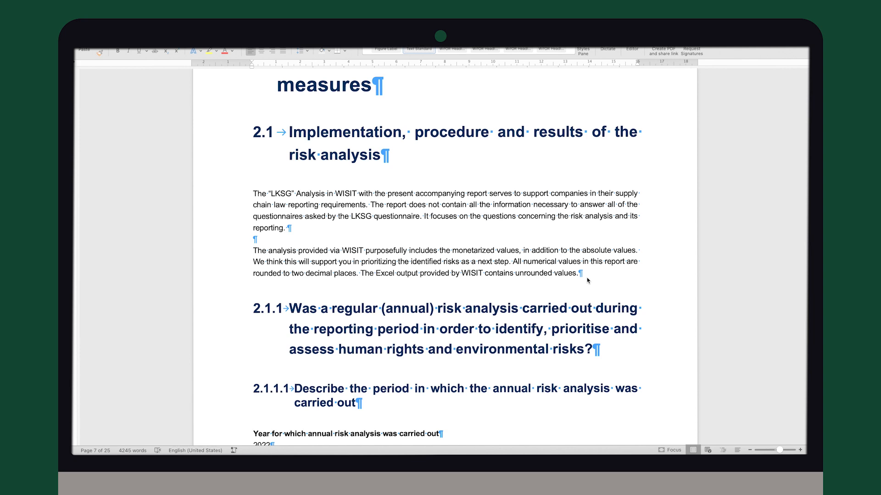
scroll(589, 279, down, 3)
scroll(589, 279, down, 10)
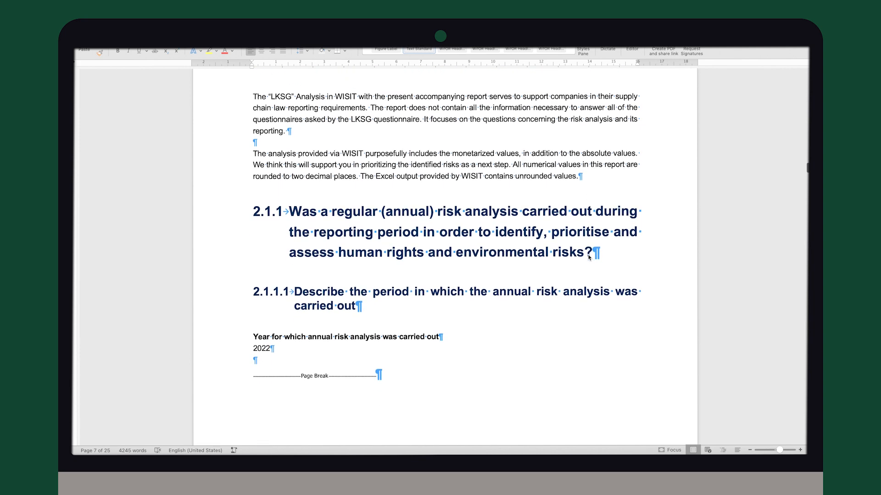
scroll(587, 262, down, 20)
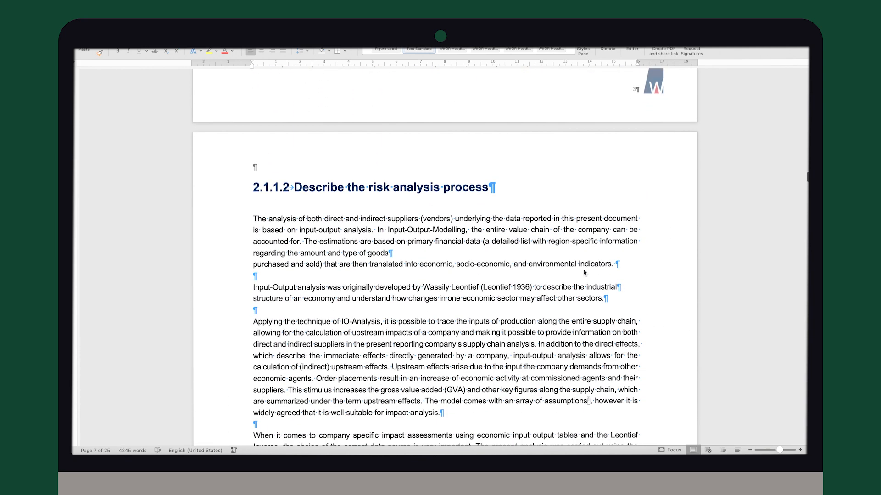
scroll(584, 272, down, 20)
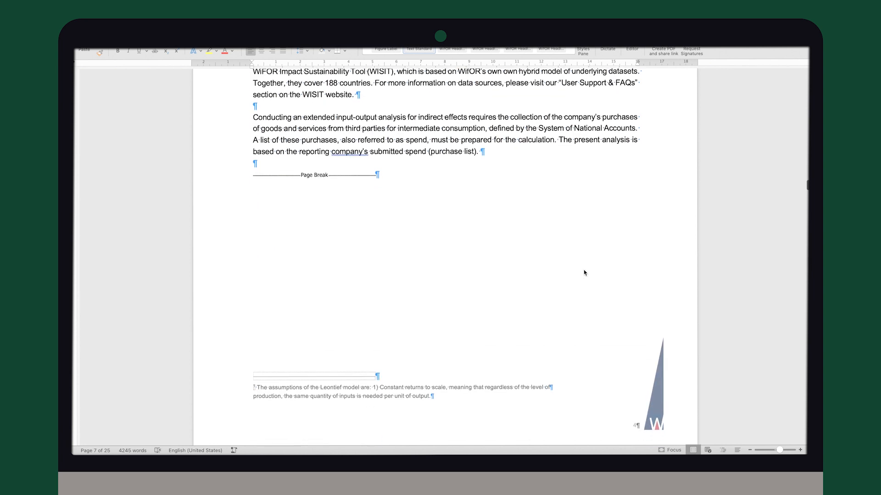
scroll(584, 272, down, 20)
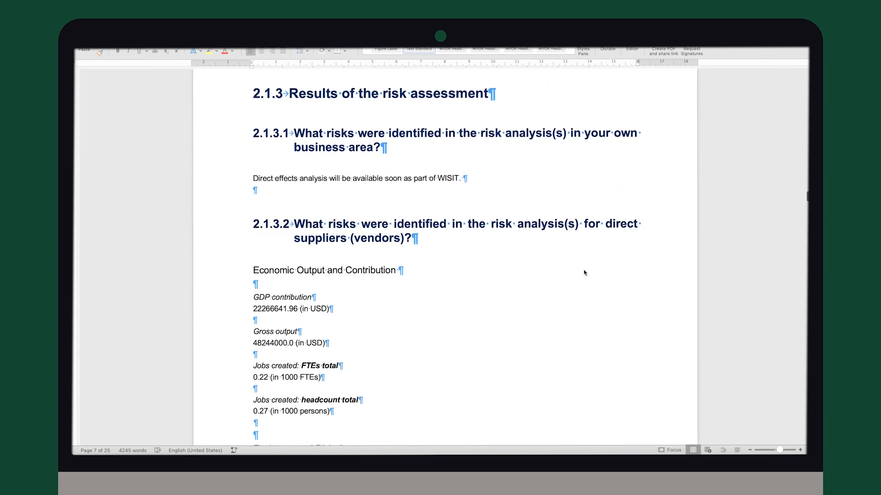
scroll(584, 273, down, 10)
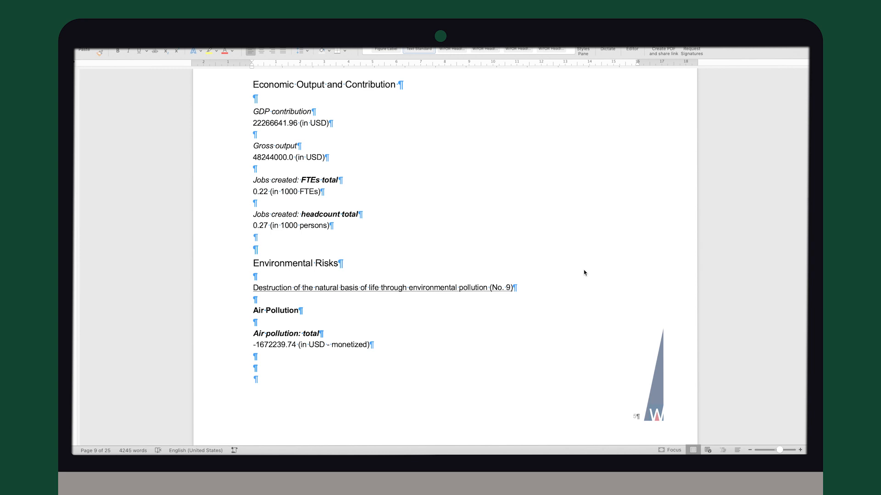
scroll(584, 272, down, 1)
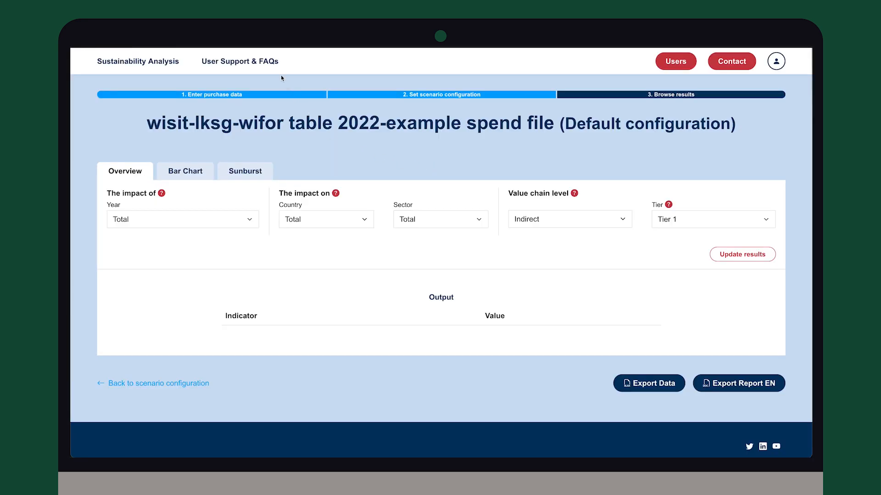
Switch to WISIT, open the documents on the User Support & FAQs page and expand the WifOR Table 2022 – LkSG section.
click(256, 62)
scroll(367, 298, down, 1)
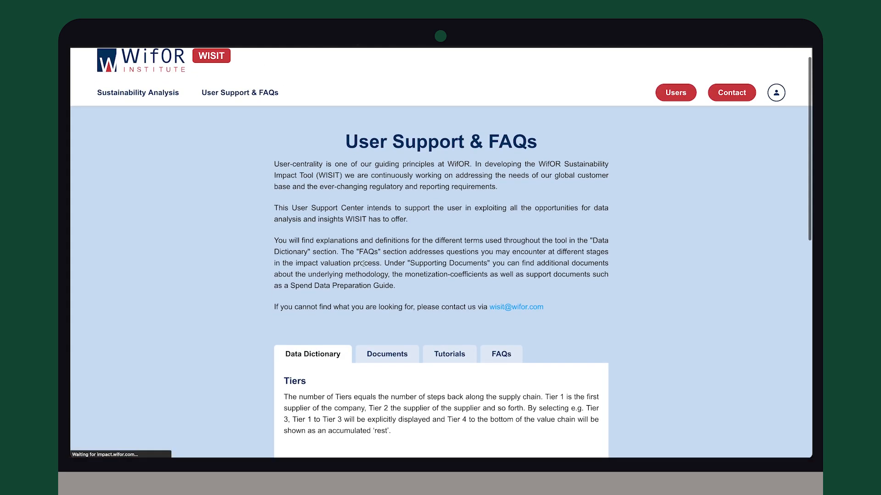
click(373, 357)
scroll(373, 359, down, 1)
scroll(373, 360, down, 2)
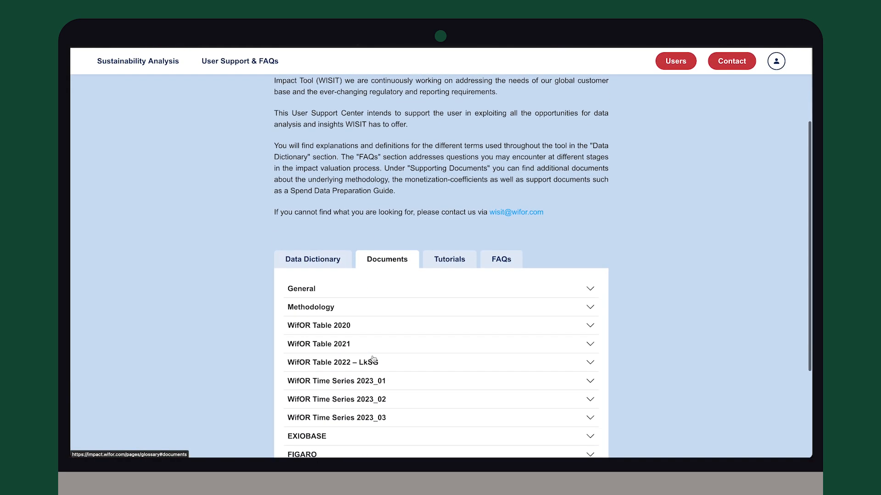
scroll(459, 339, down, 1)
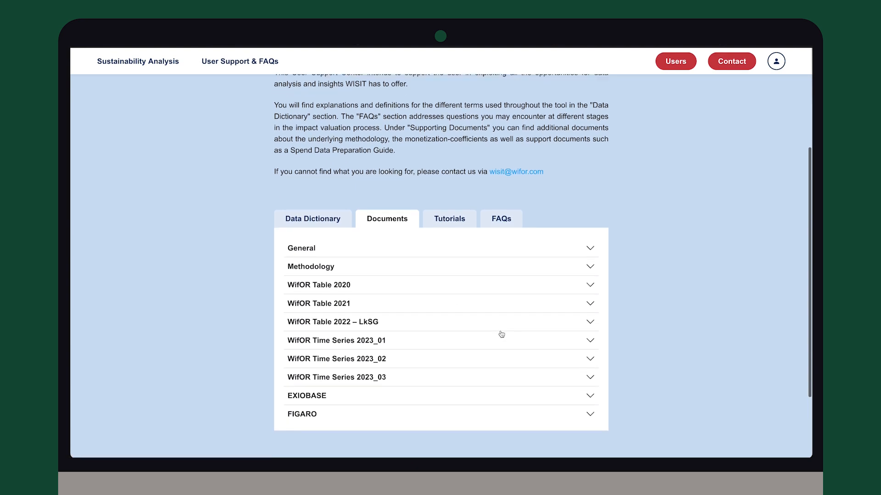
click(579, 323)
scroll(585, 325, down, 1)
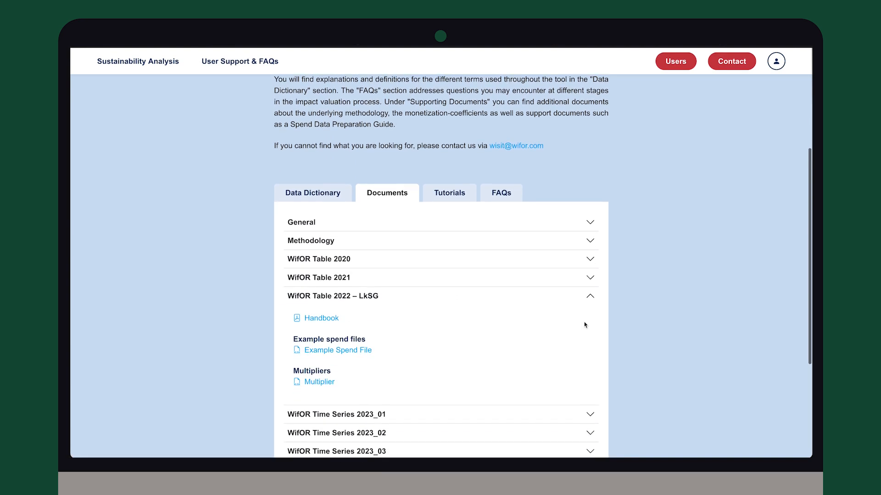